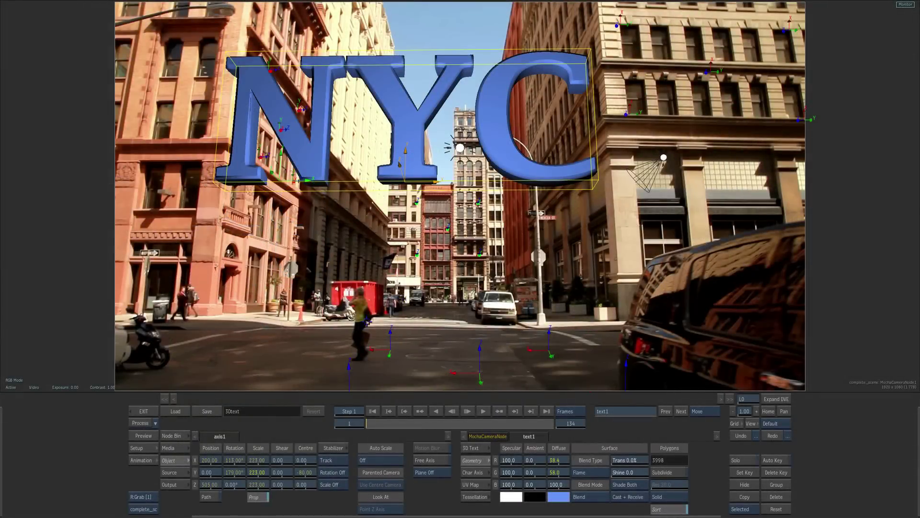
Scrub the NYC 3D text composite from frame 1 to frame 134 to check its tracking
{"action": "left_click_drag", "start_coordinate": [375, 424], "coordinate": [597, 399]}
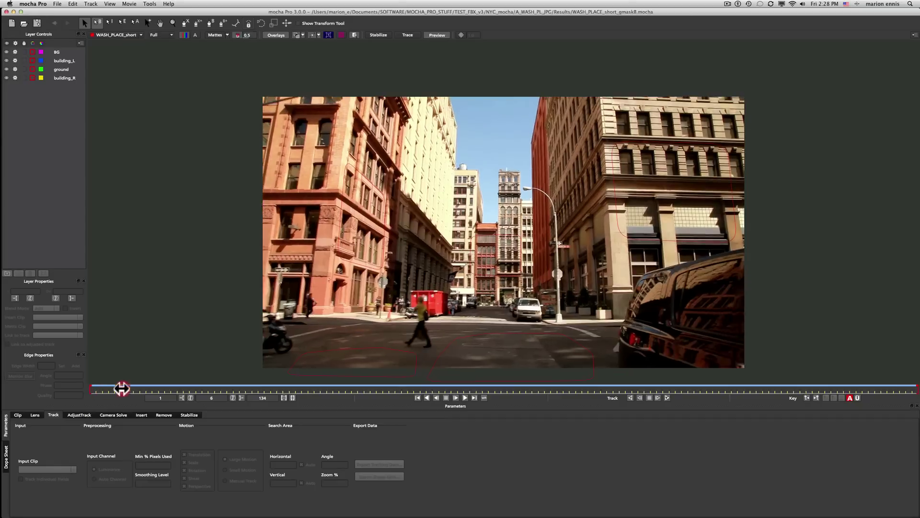
{"action": "left_click_drag", "start_coordinate": [473, 391], "coordinate": [787, 390]}
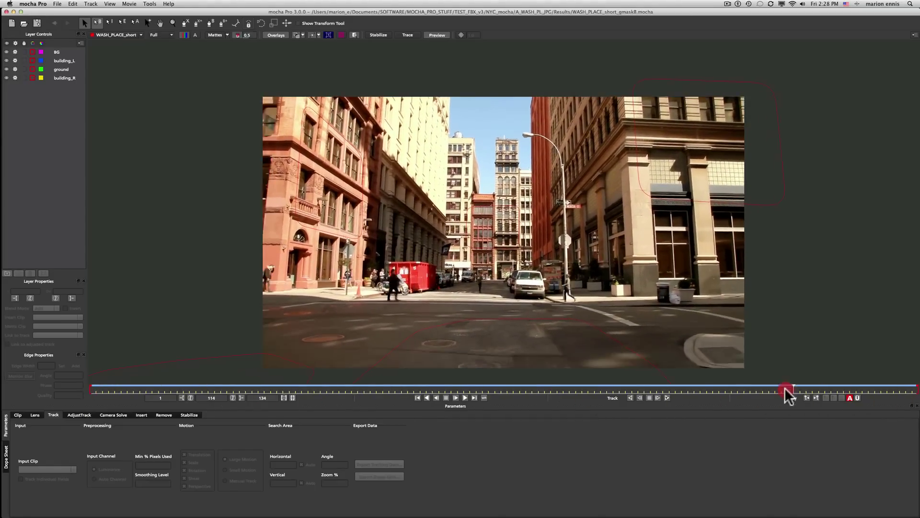
Review the building_R, building_L and ground layer mattes and tracks while scrubbing the clip
{"action": "left_click", "coordinate": [418, 398]}
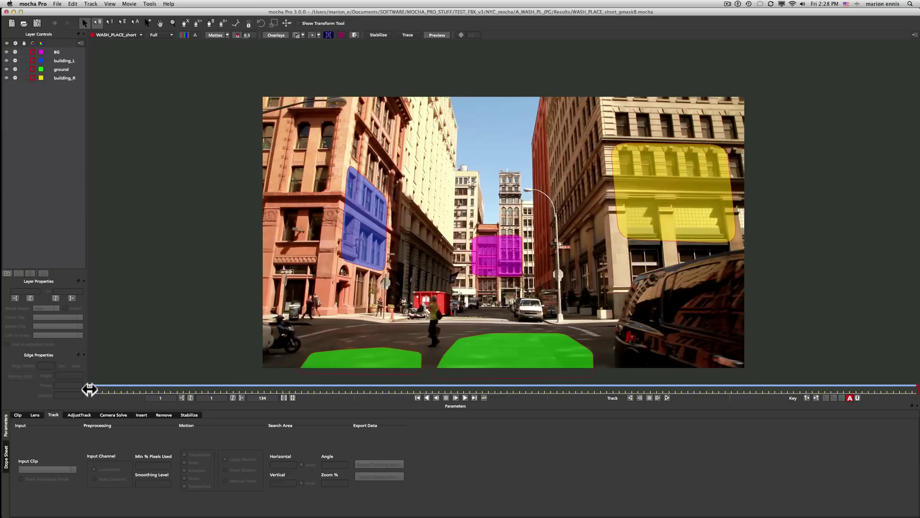
{"action": "left_click_drag", "start_coordinate": [89, 390], "coordinate": [113, 360]}
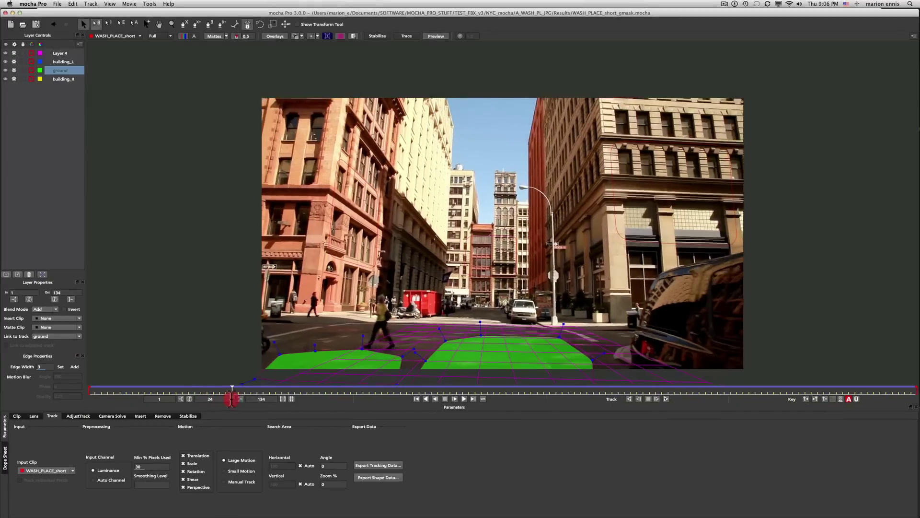
{"action": "left_click_drag", "start_coordinate": [231, 394], "coordinate": [59, 382]}
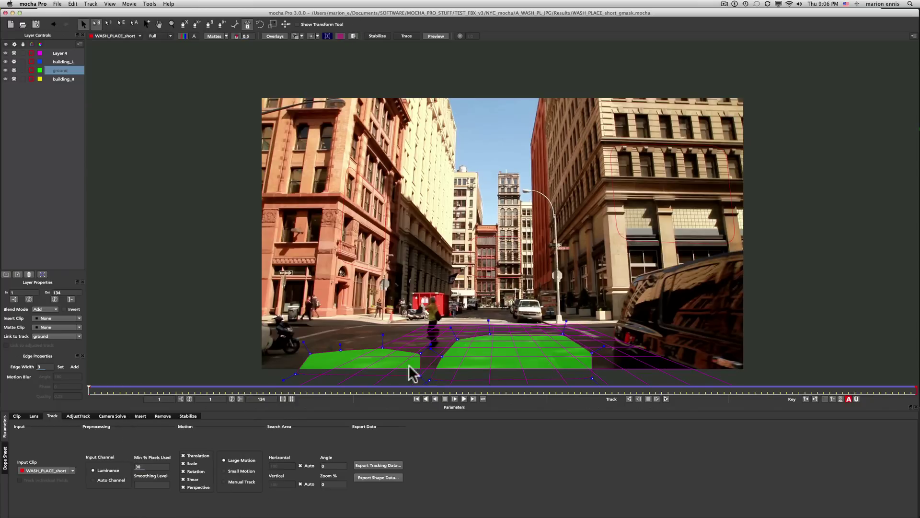
{"action": "left_click_drag", "start_coordinate": [88, 391], "coordinate": [39, 381]}
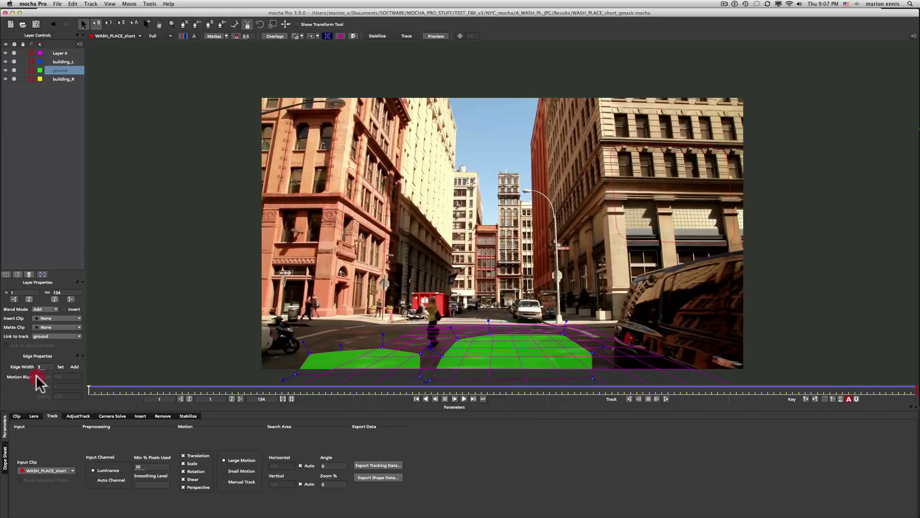
{"action": "left_click", "coordinate": [63, 79]}
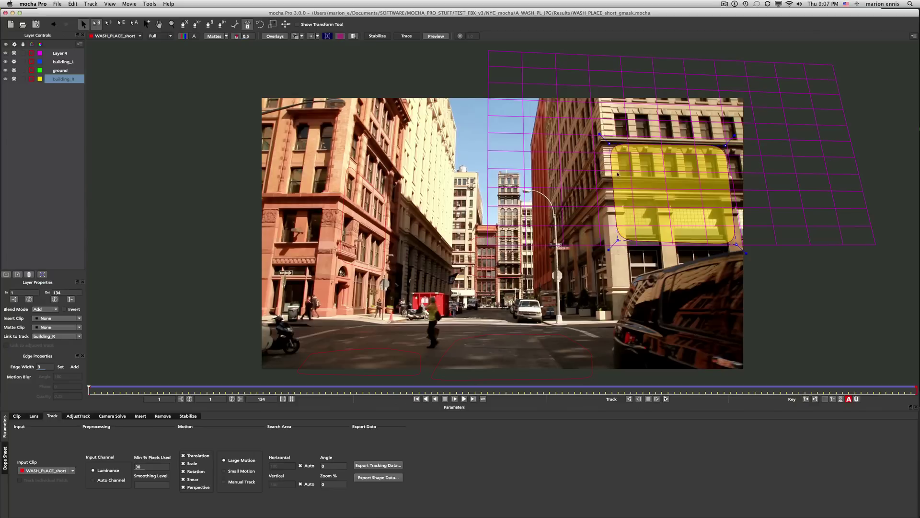
{"action": "left_click", "coordinate": [62, 62]}
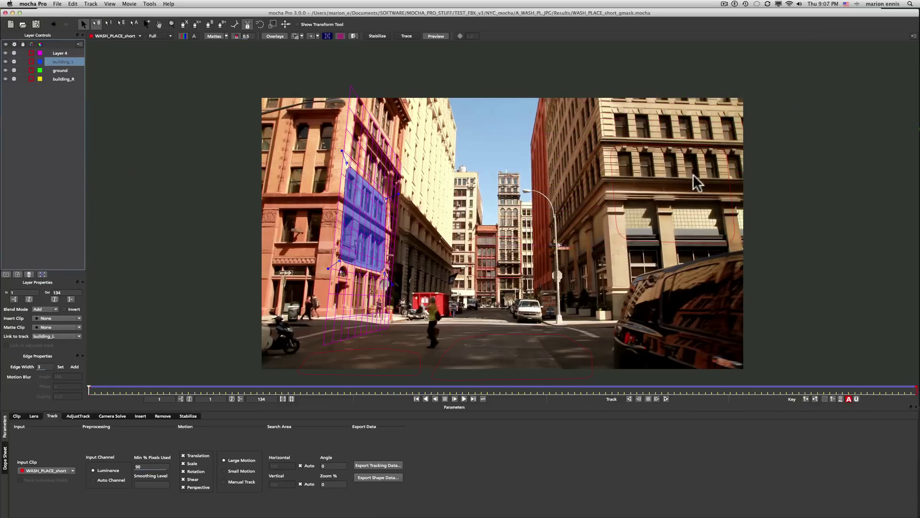
{"action": "left_click", "coordinate": [68, 78]}
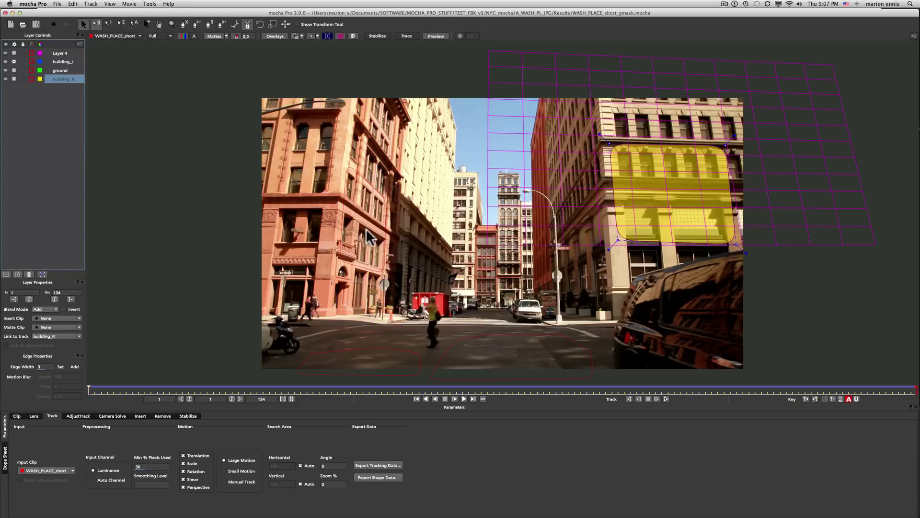
{"action": "left_click", "coordinate": [64, 70]}
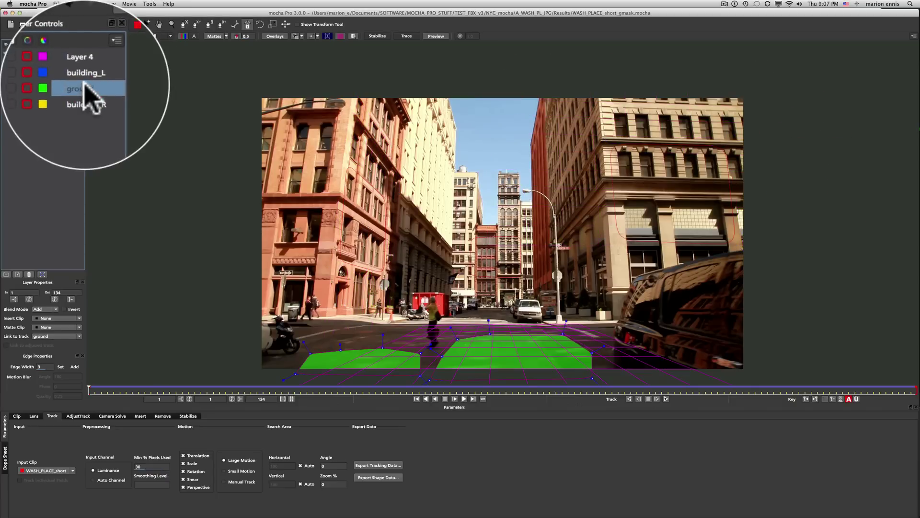
{"action": "left_click", "coordinate": [62, 61]}
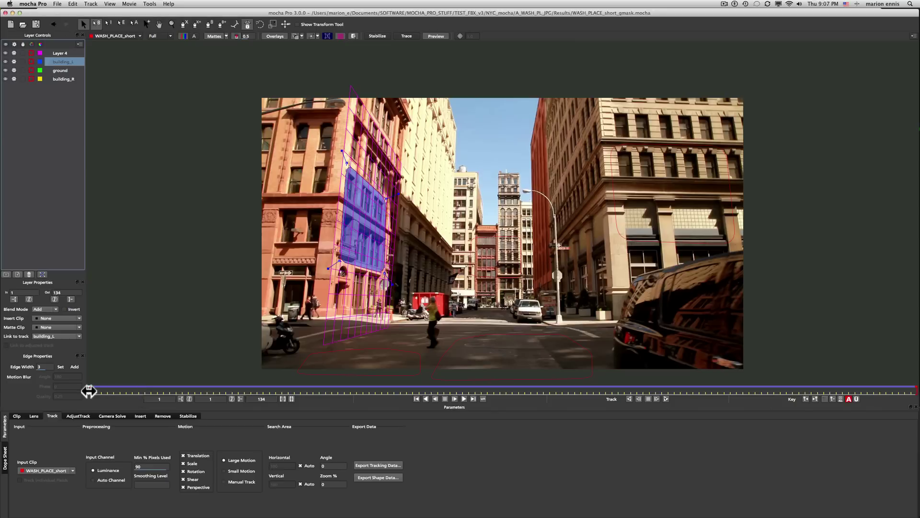
{"action": "left_click_drag", "start_coordinate": [91, 391], "coordinate": [554, 401]}
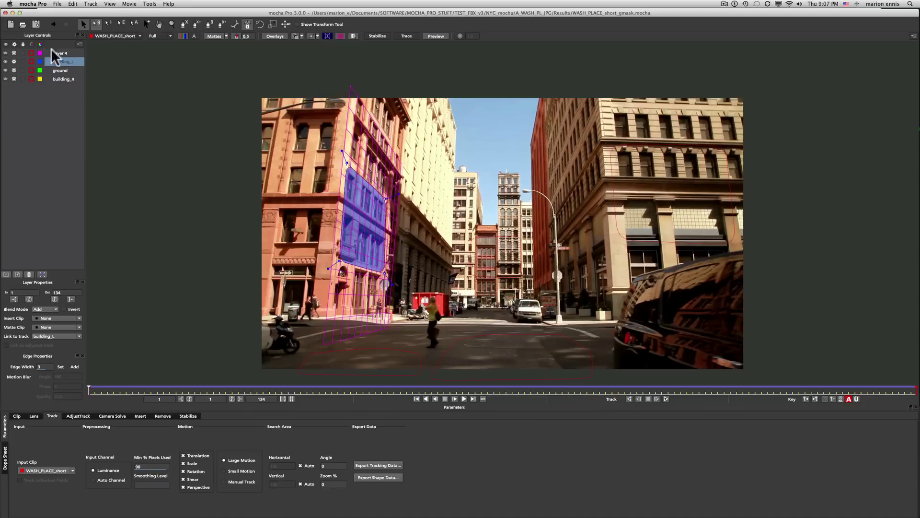
Rename Layer 4 to BG and scrub through the clip
{"action": "left_click", "coordinate": [60, 51]}
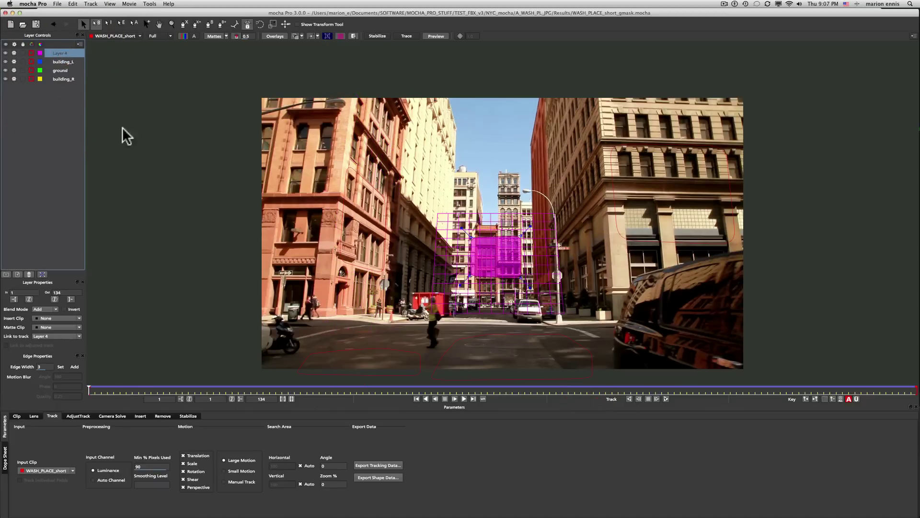
{"action": "double_click", "coordinate": [59, 51]}
{"action": "type", "text": "BG"}
{"action": "key", "text": "Return"}
{"action": "left_click", "coordinate": [100, 391]}
{"action": "left_click_drag", "start_coordinate": [100, 392], "coordinate": [749, 399]}
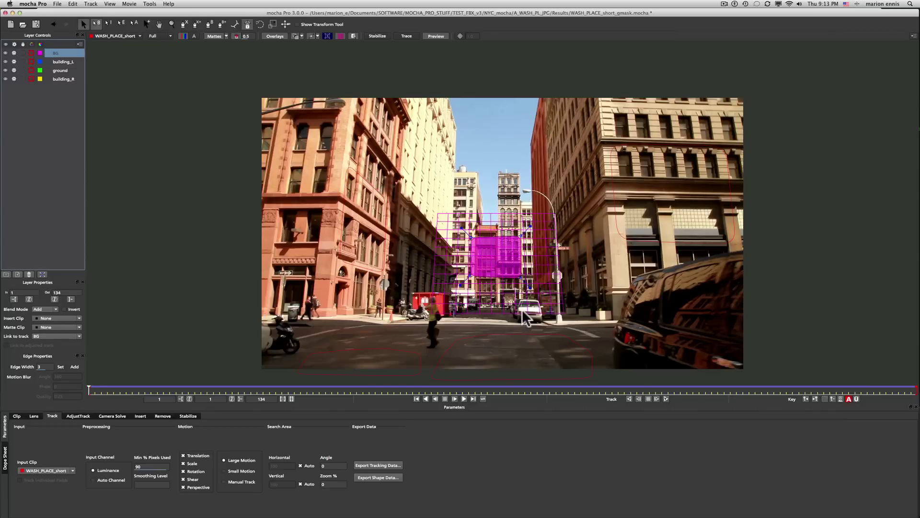
Show every layer's matte and review them across the clip from the first frame
{"action": "left_click", "coordinate": [226, 36]}
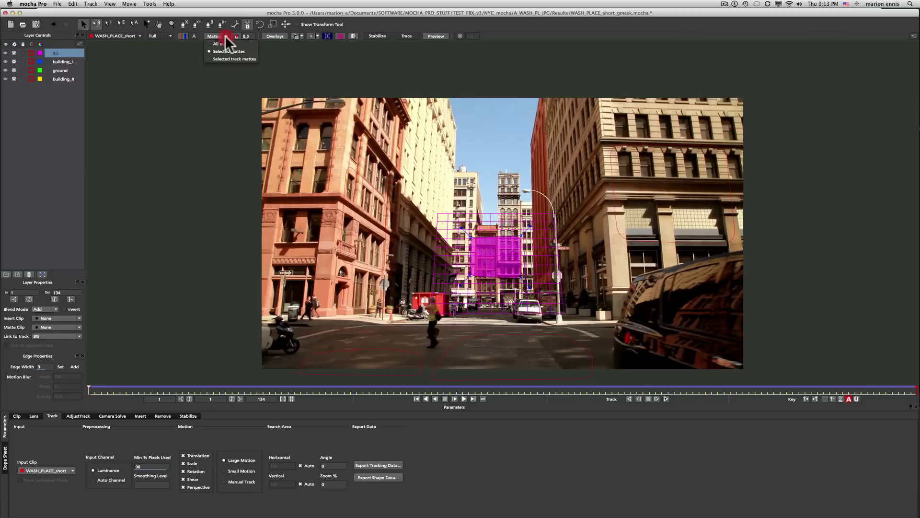
{"action": "left_click", "coordinate": [224, 46]}
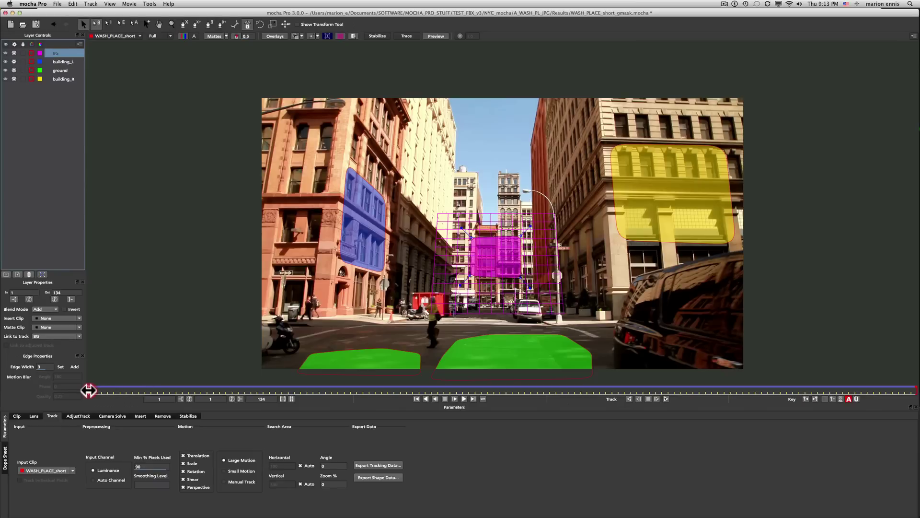
{"action": "left_click_drag", "start_coordinate": [88, 390], "coordinate": [410, 396]}
{"action": "left_click", "coordinate": [416, 398]}
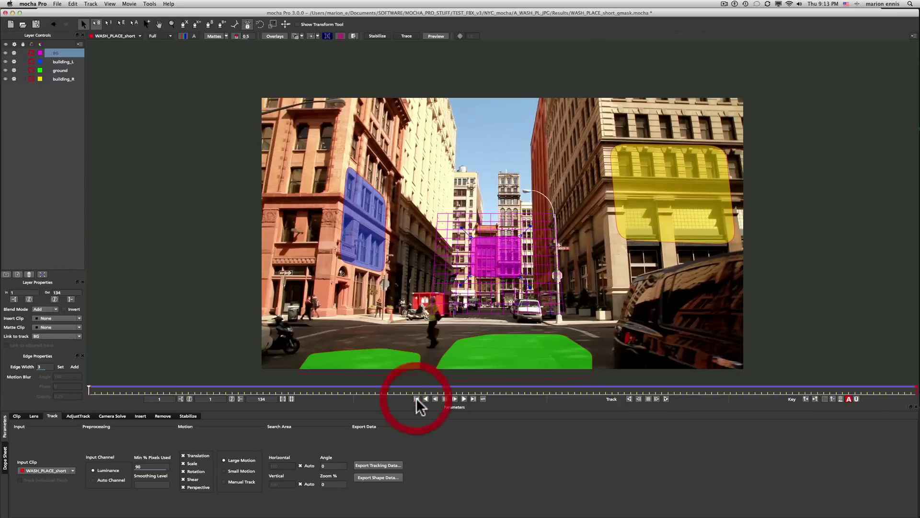
Solve the camera from all four tracked layers using Large Parallax Change motion
{"action": "left_click", "coordinate": [111, 416]}
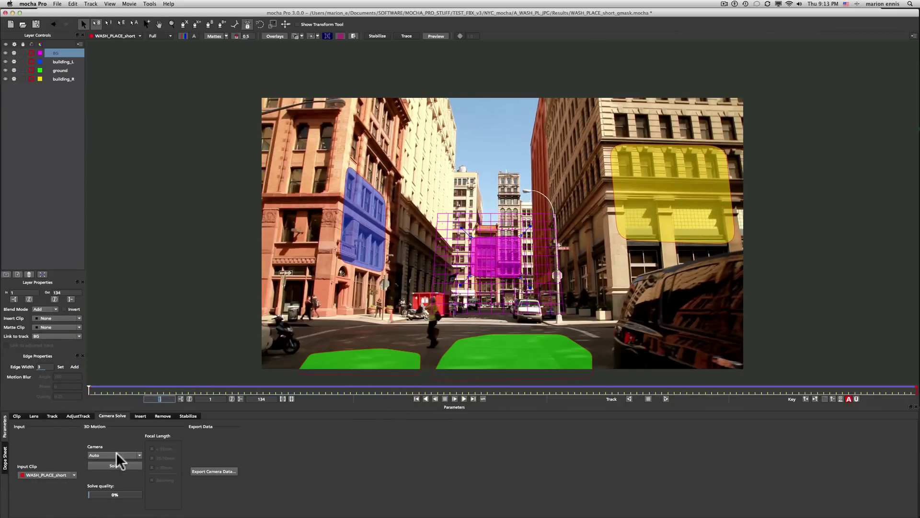
{"action": "left_click", "coordinate": [59, 79], "text": "shift"}
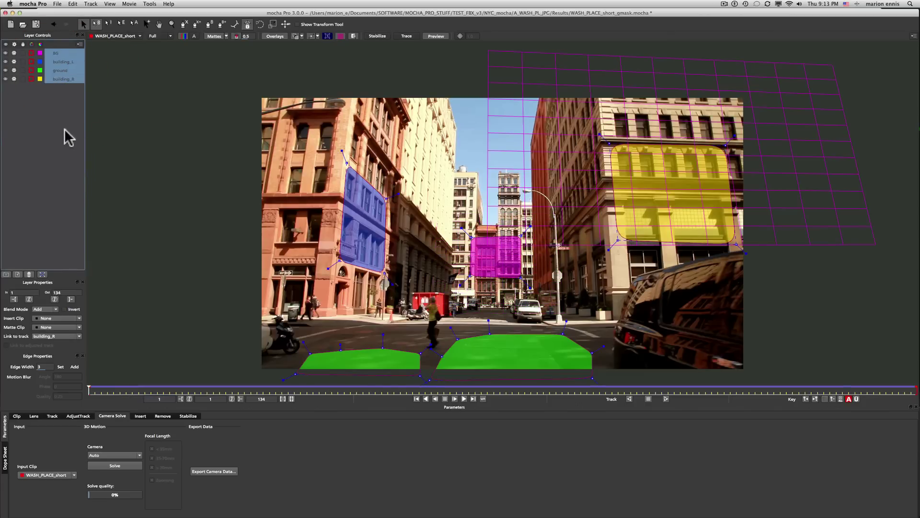
{"action": "left_click", "coordinate": [114, 456]}
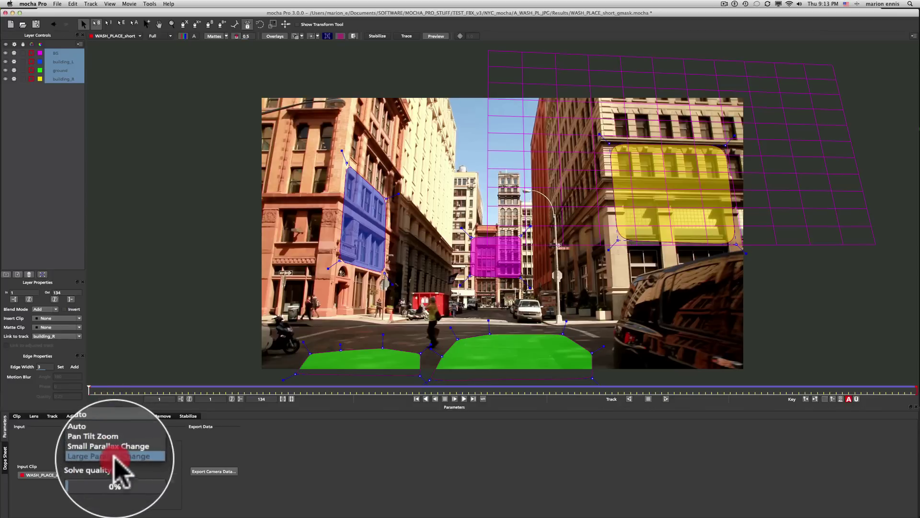
{"action": "left_click", "coordinate": [114, 478]}
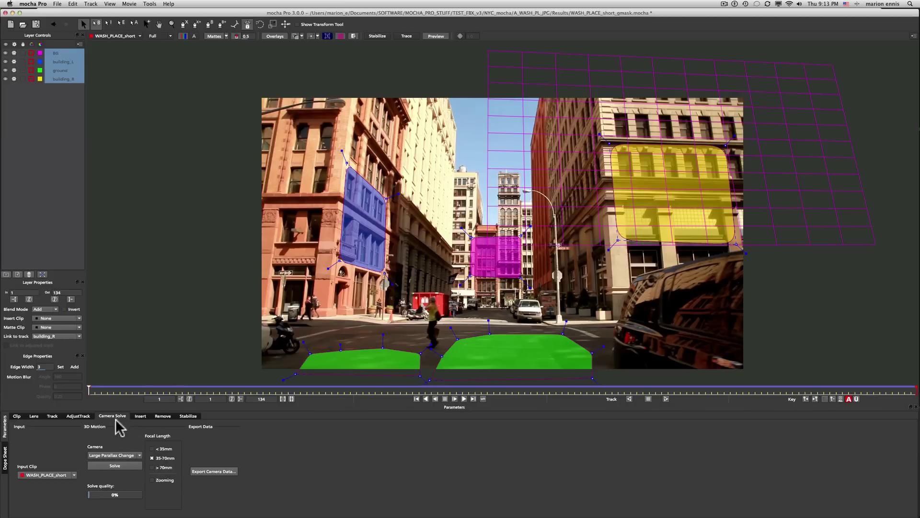
{"action": "left_click", "coordinate": [112, 456]}
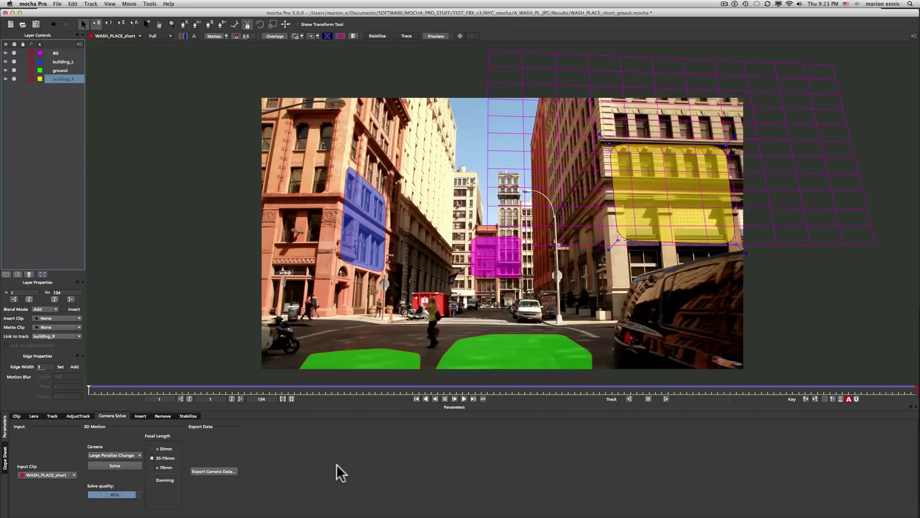
Save the camera solve as FBX 6.1.0 3D Data file FBX_89
{"action": "left_click", "coordinate": [213, 455]}
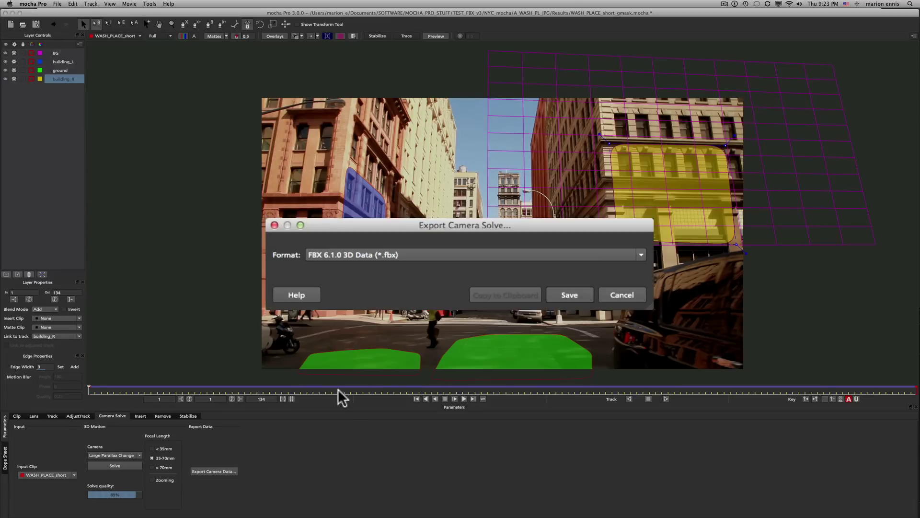
{"action": "left_click", "coordinate": [409, 259]}
{"action": "left_click", "coordinate": [403, 271]}
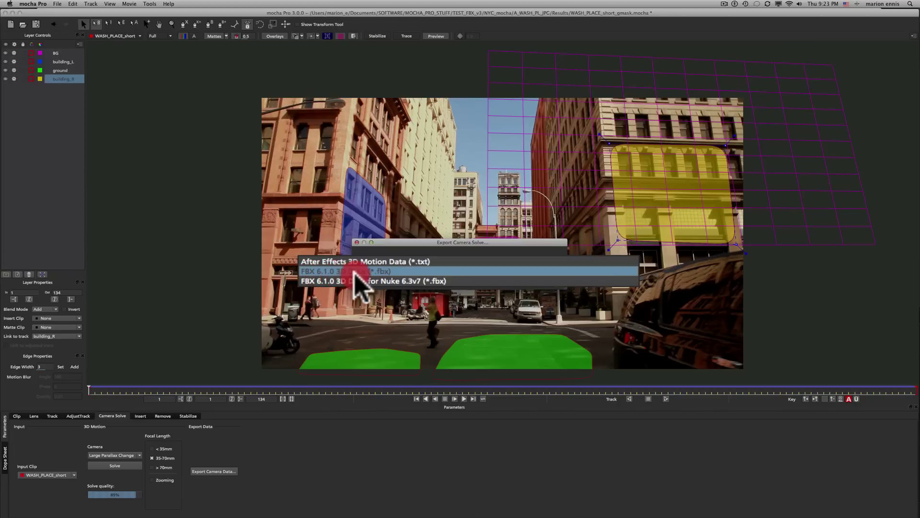
{"action": "left_click_drag", "start_coordinate": [407, 280], "coordinate": [557, 290]}
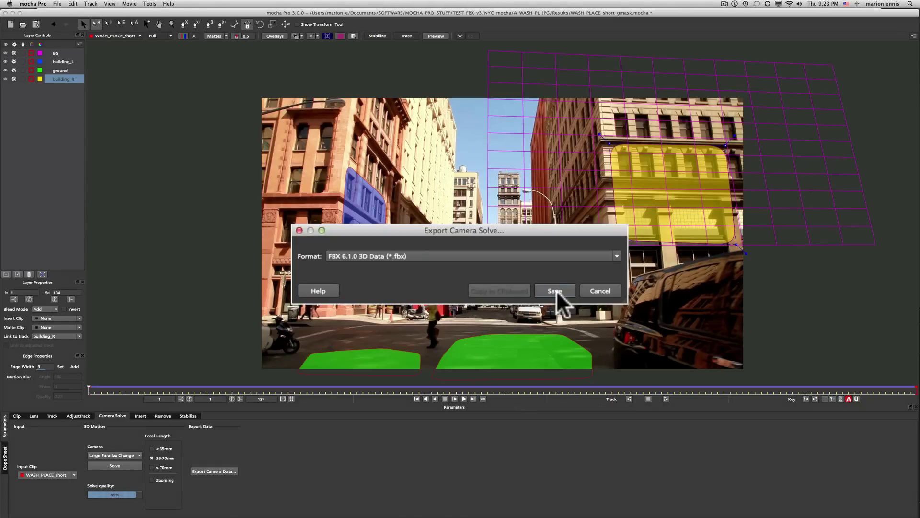
{"action": "left_click", "coordinate": [555, 291]}
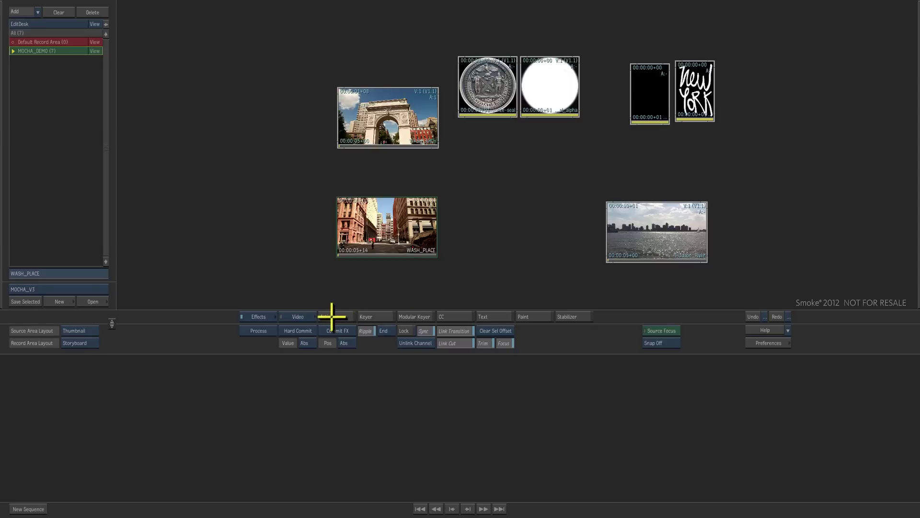
Load the WASH_PLACE street clip into Action and scrub to frame 99
{"action": "left_click_drag", "start_coordinate": [331, 316], "coordinate": [338, 341]}
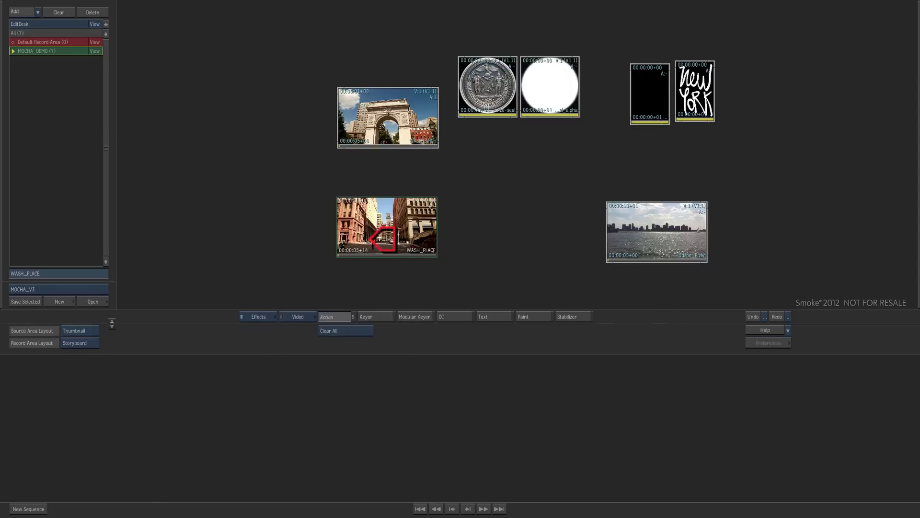
{"action": "left_click", "coordinate": [355, 201]}
{"action": "left_click", "coordinate": [519, 228]}
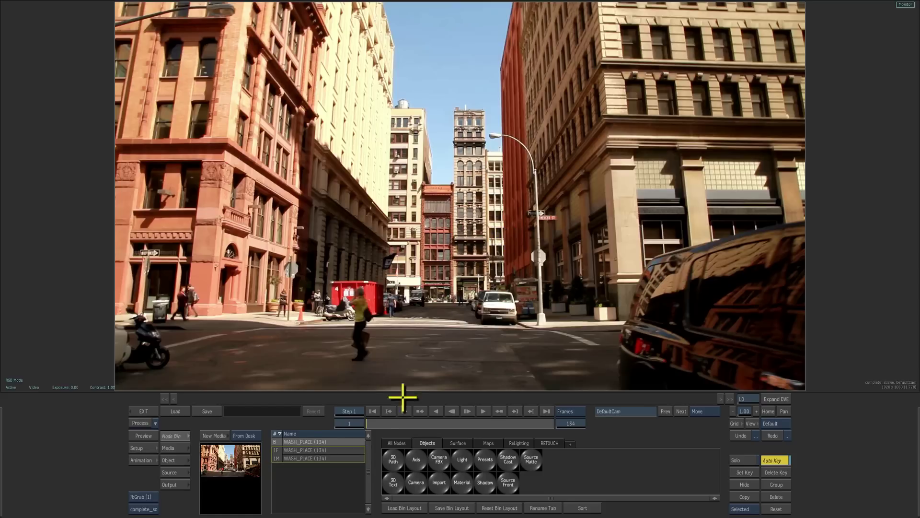
{"action": "left_click_drag", "start_coordinate": [383, 420], "coordinate": [339, 420]}
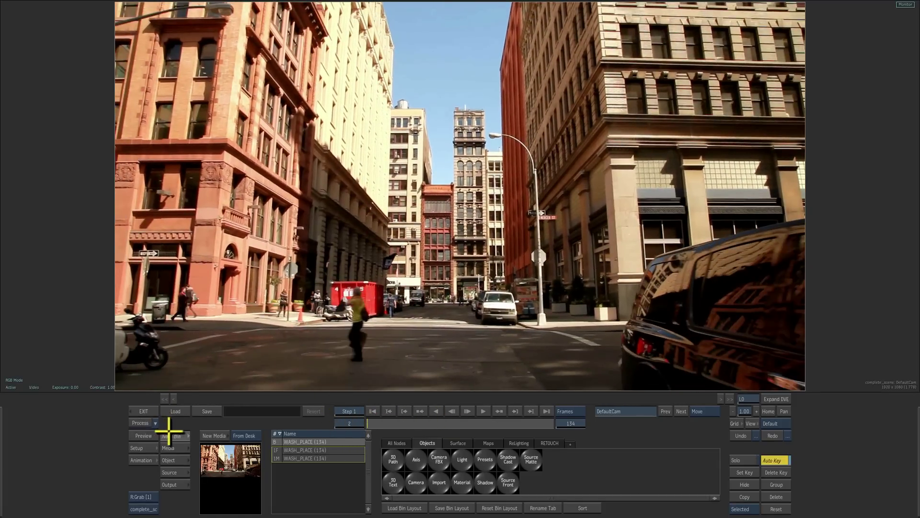
Show the schematic beside the camera view and position the DefaultCam node on the left
{"action": "key", "text": "alt+2"}
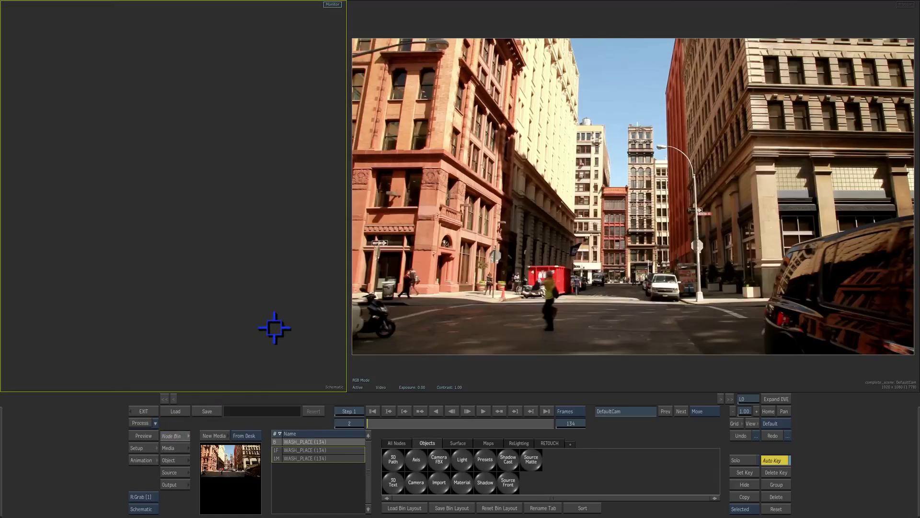
{"action": "left_click_drag", "start_coordinate": [349, 341], "coordinate": [346, 342]}
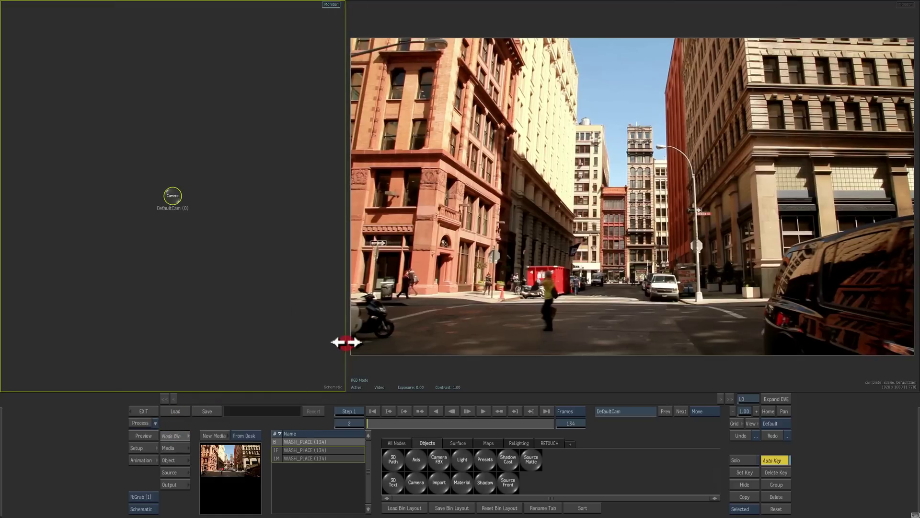
{"action": "left_click_drag", "start_coordinate": [174, 199], "coordinate": [105, 201]}
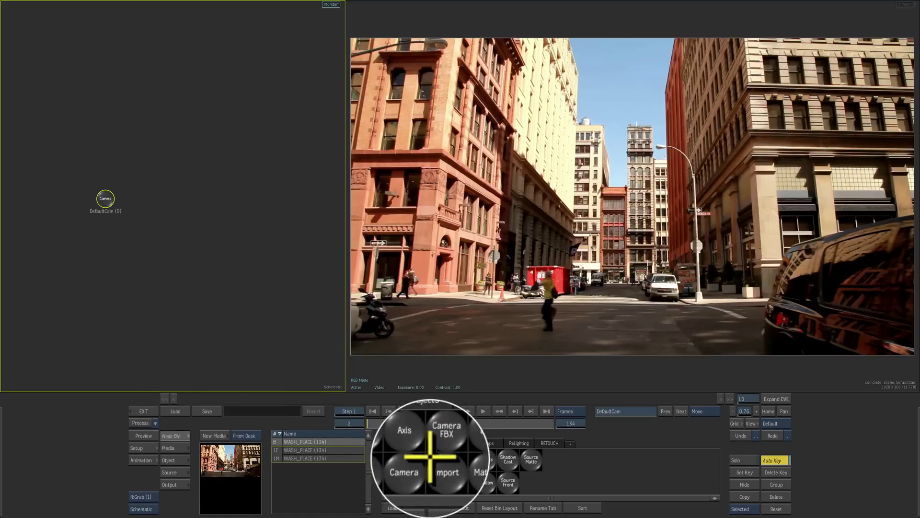
Import the mocha camera with FBX chosen as the import format
{"action": "left_click", "coordinate": [441, 459]}
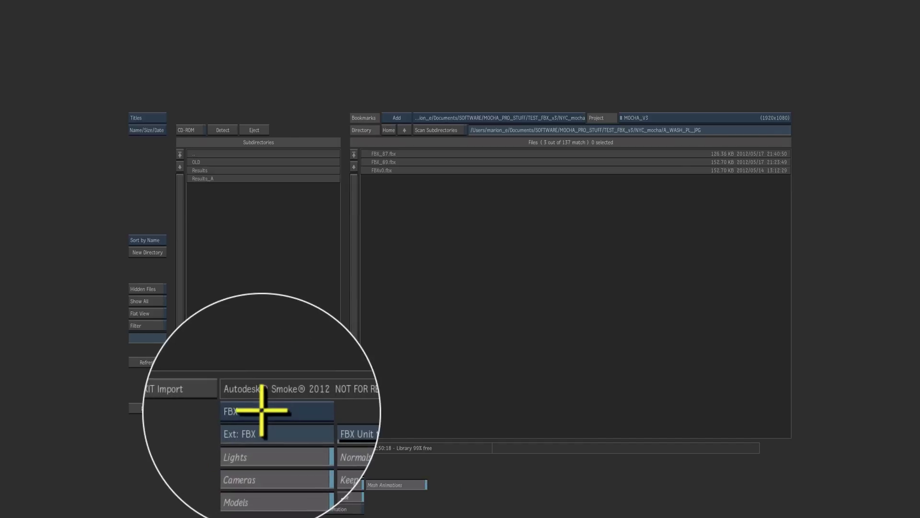
{"action": "left_click", "coordinate": [261, 409]}
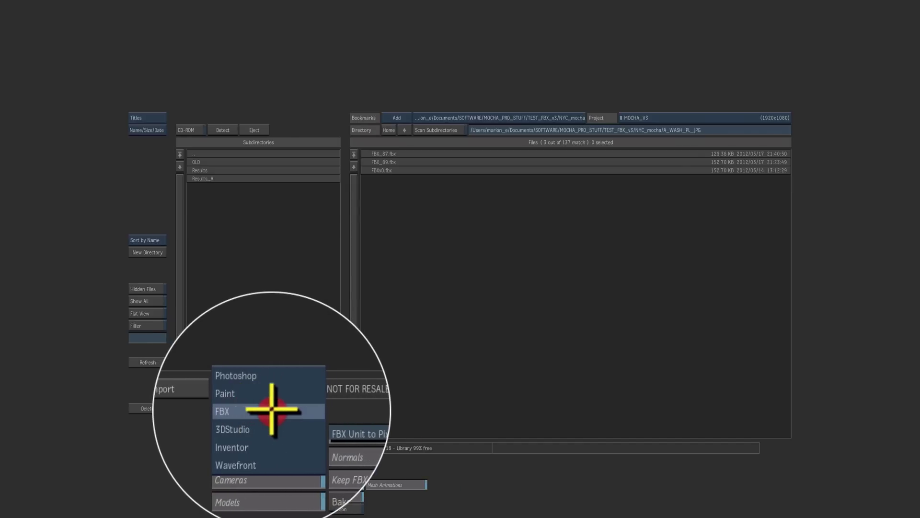
{"action": "left_click", "coordinate": [271, 461]}
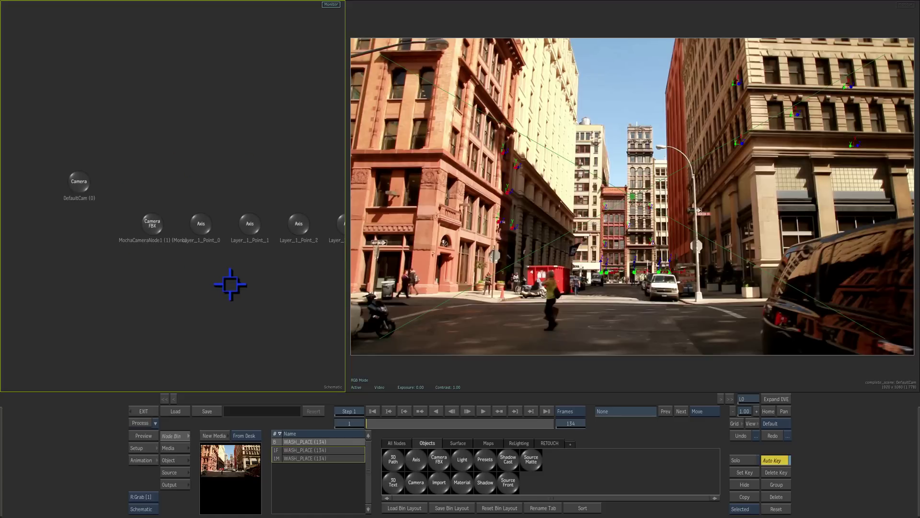
Place the imported mocha camera node above its point axes in the schematic
{"action": "left_click", "coordinate": [153, 224]}
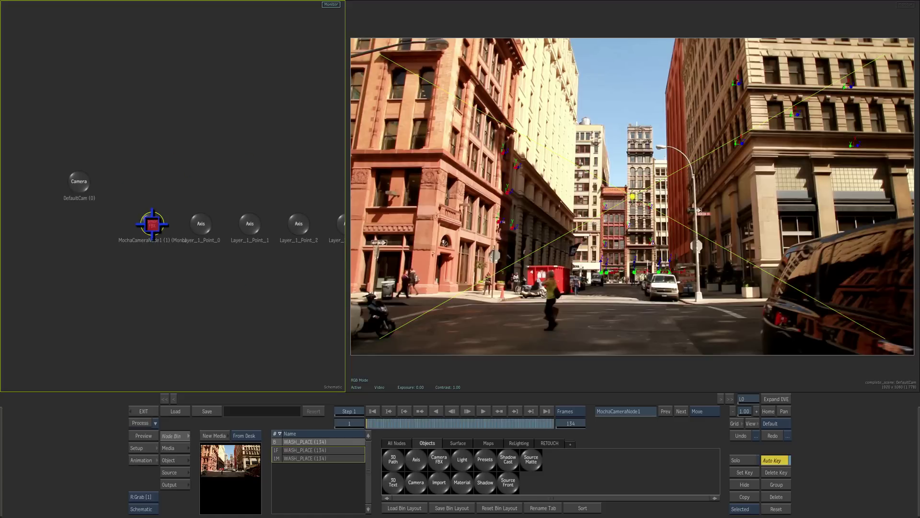
{"action": "left_click_drag", "start_coordinate": [152, 225], "coordinate": [162, 187]}
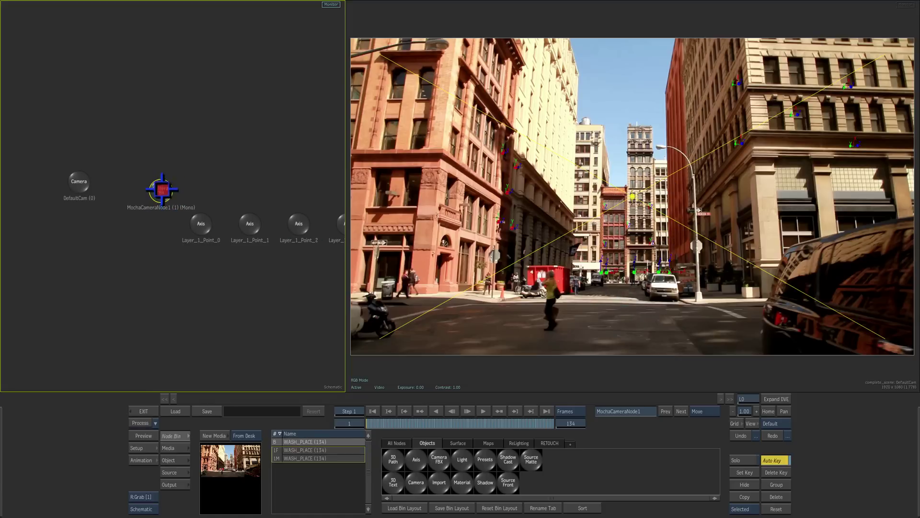
{"action": "left_click", "coordinate": [79, 184]}
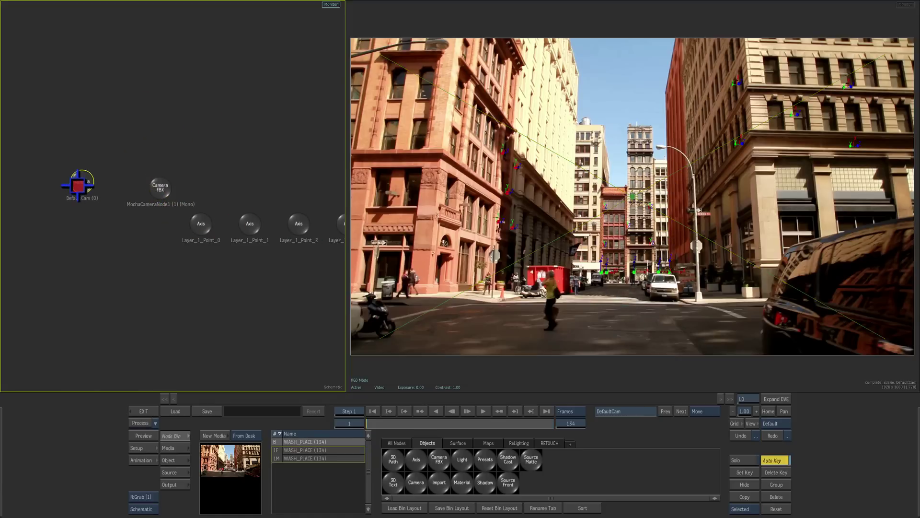
{"action": "left_click", "coordinate": [162, 185]}
{"action": "left_click_drag", "start_coordinate": [162, 185], "coordinate": [155, 182]}
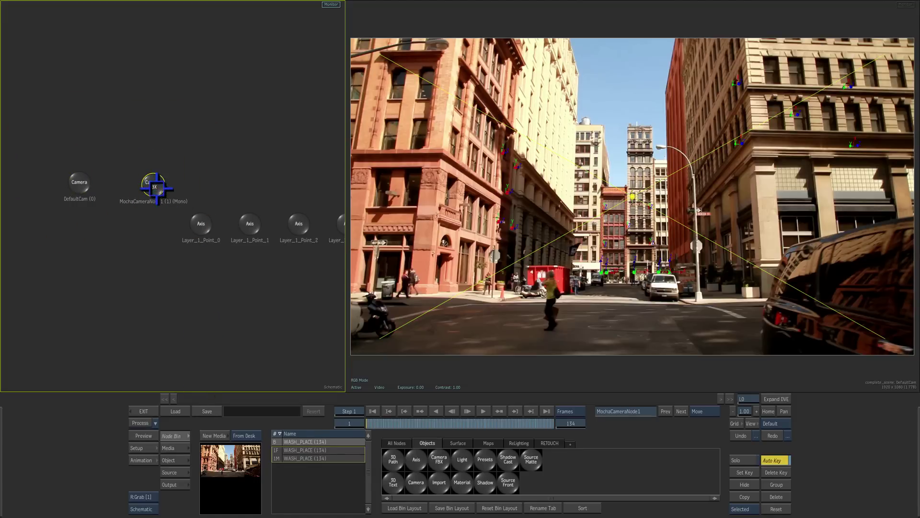
Set Result Camera to MochaCameraNode1 and advance the shot to frame 71
{"action": "left_click", "coordinate": [171, 459]}
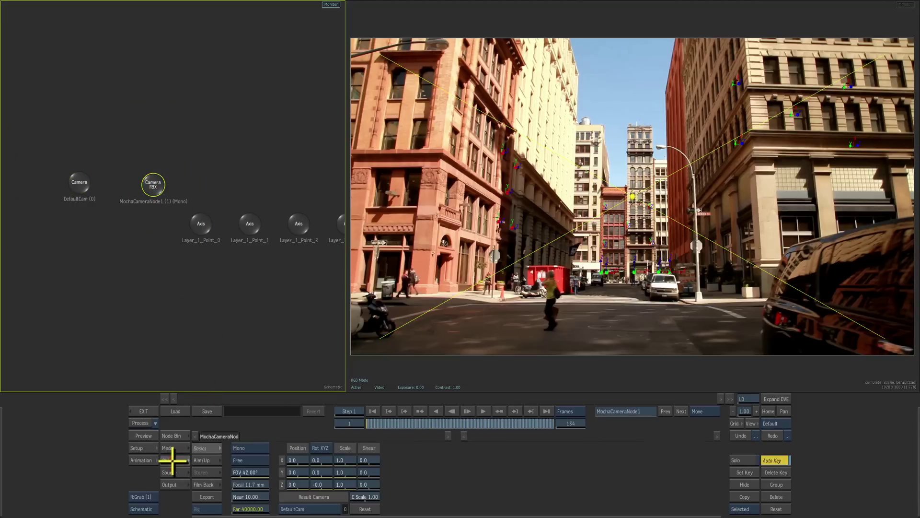
{"action": "left_click", "coordinate": [324, 503]}
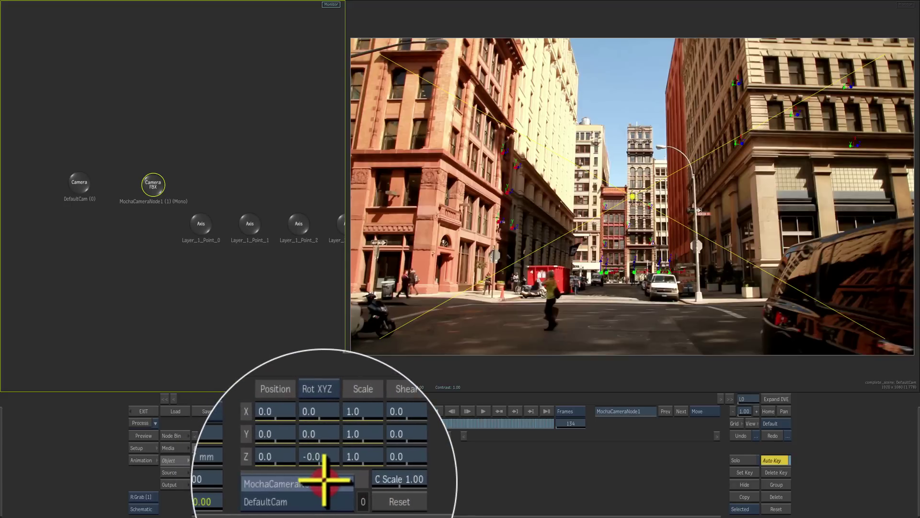
{"action": "left_click", "coordinate": [324, 499]}
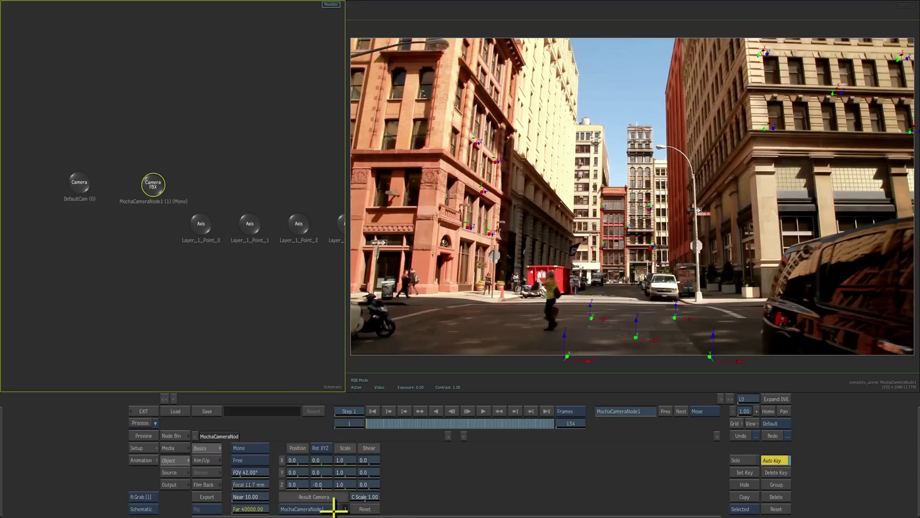
{"action": "mouse_move", "coordinate": [367, 423]}
{"action": "left_mouse_down"}
{"action": "mouse_move", "coordinate": [554, 408]}
{"action": "mouse_move", "coordinate": [357, 428]}
{"action": "left_mouse_up"}
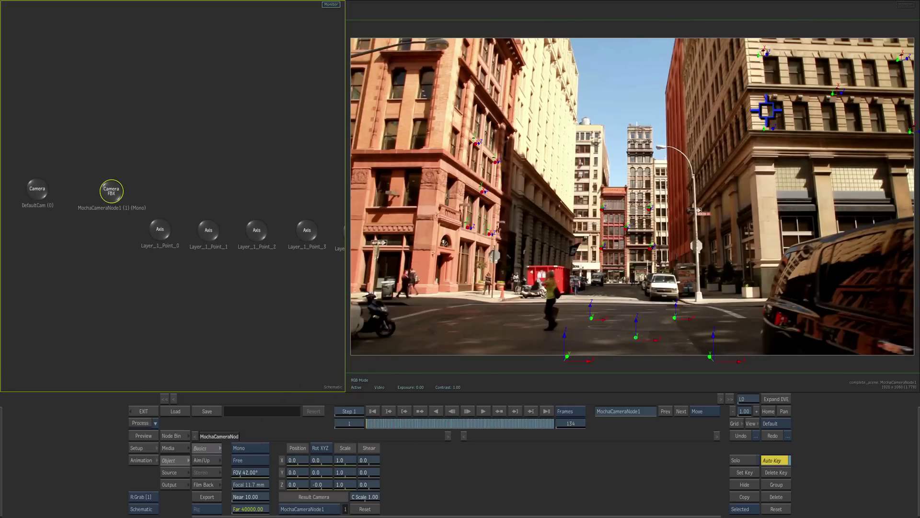
Zoom out the schematic, move Layer_2_Point_1 beside Point_0, and advance to frame 50
{"action": "left_click", "coordinate": [161, 231]}
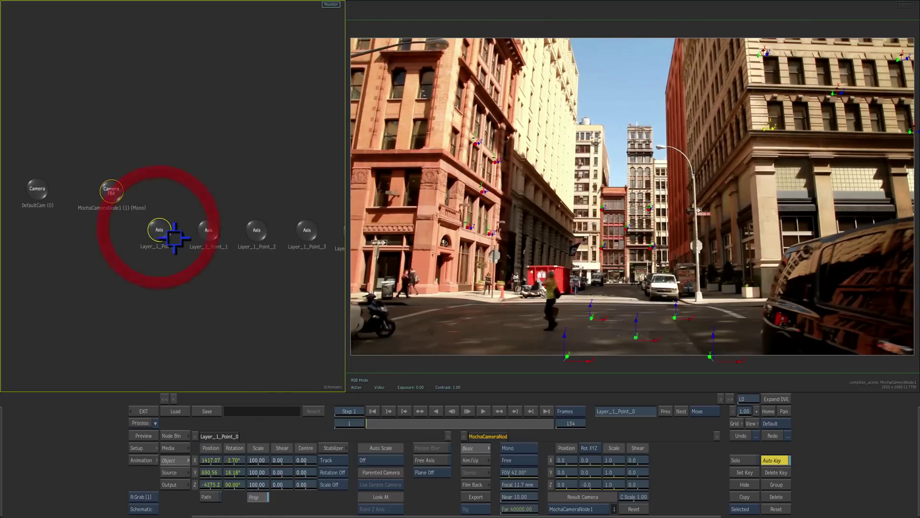
{"action": "left_click_drag", "start_coordinate": [341, 293], "coordinate": [339, 288]}
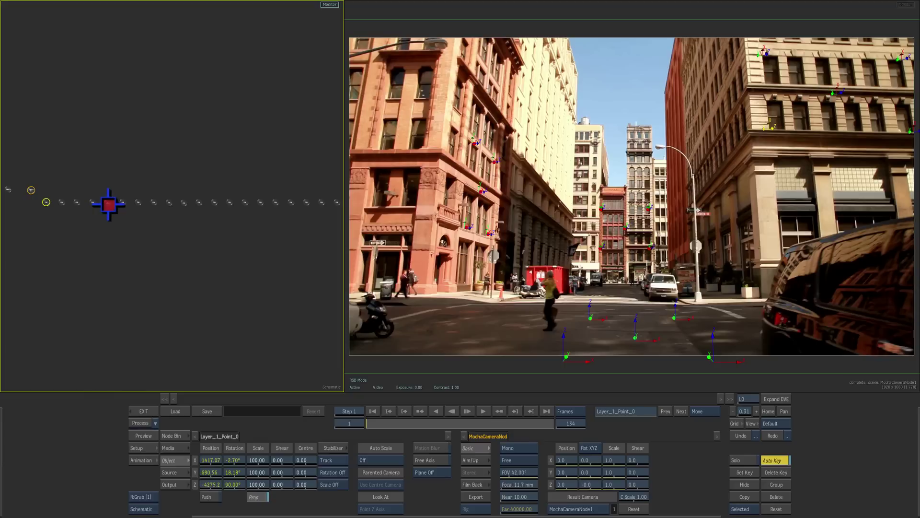
{"action": "left_click", "coordinate": [123, 204]}
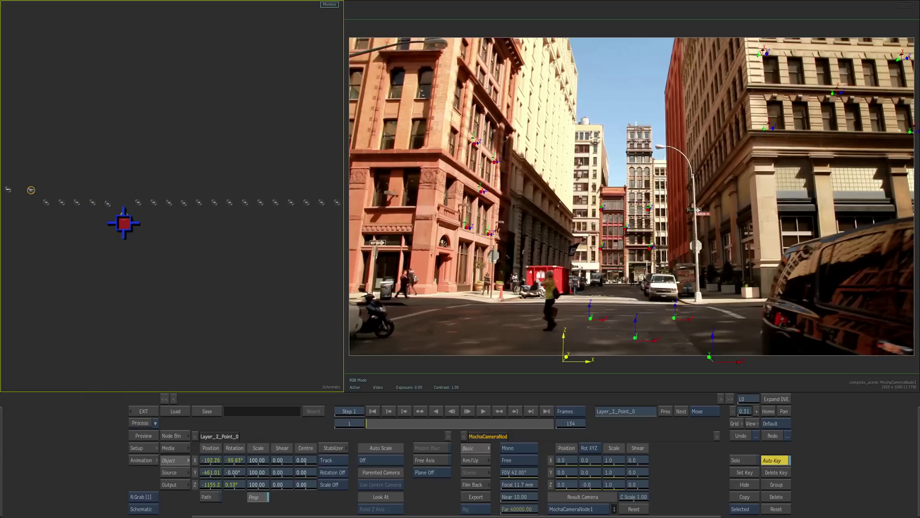
{"action": "left_click", "coordinate": [124, 224]}
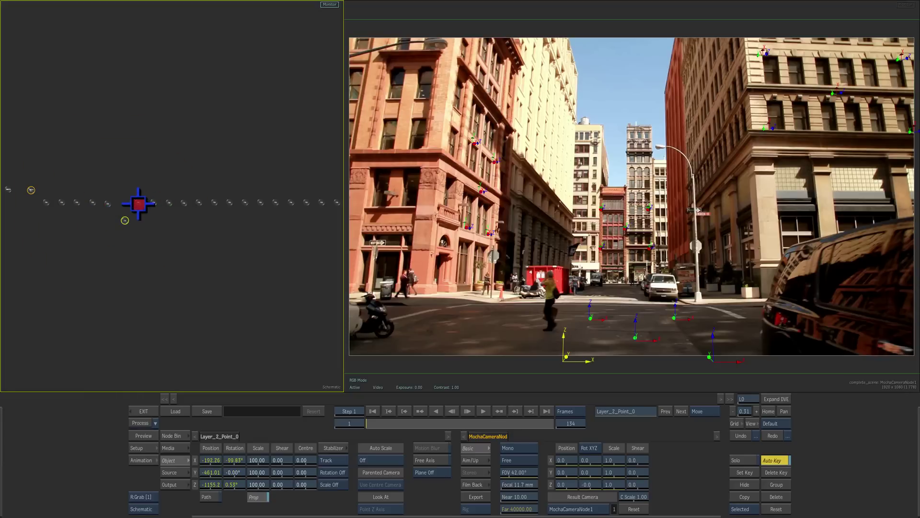
{"action": "mouse_move", "coordinate": [138, 204]}
{"action": "left_mouse_down"}
{"action": "mouse_move", "coordinate": [140, 217]}
{"action": "mouse_move", "coordinate": [169, 218]}
{"action": "mouse_move", "coordinate": [175, 203]}
{"action": "mouse_move", "coordinate": [158, 181]}
{"action": "mouse_move", "coordinate": [148, 189]}
{"action": "left_mouse_up"}
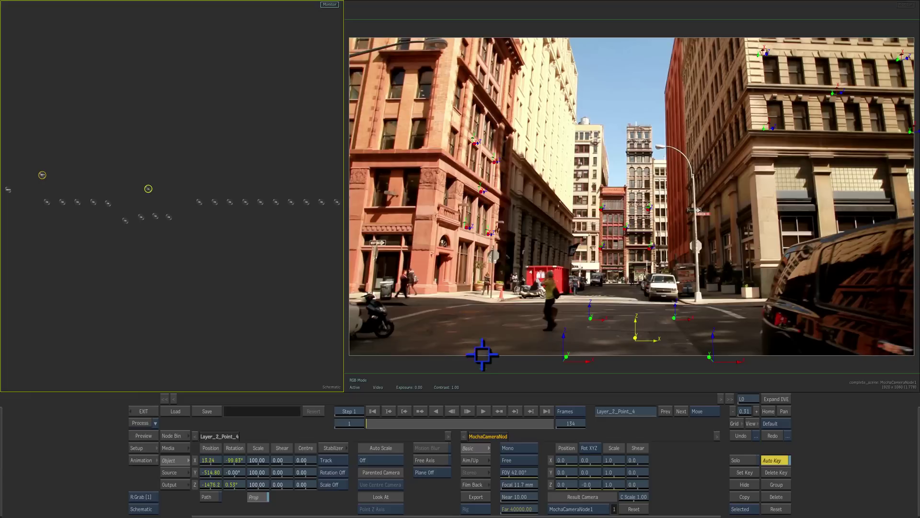
{"action": "left_click_drag", "start_coordinate": [374, 422], "coordinate": [349, 410]}
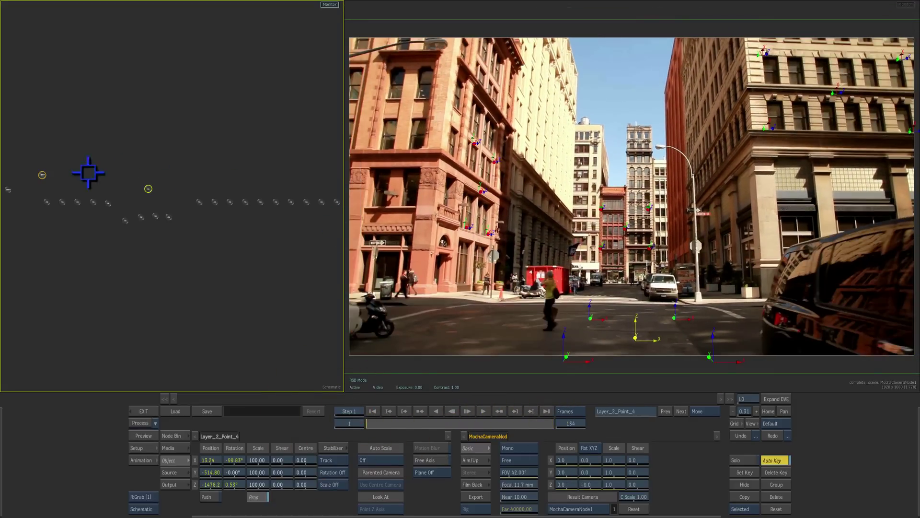
Select the mocha camera and switch the viewer to Top view with F3
{"action": "left_click", "coordinate": [41, 174]}
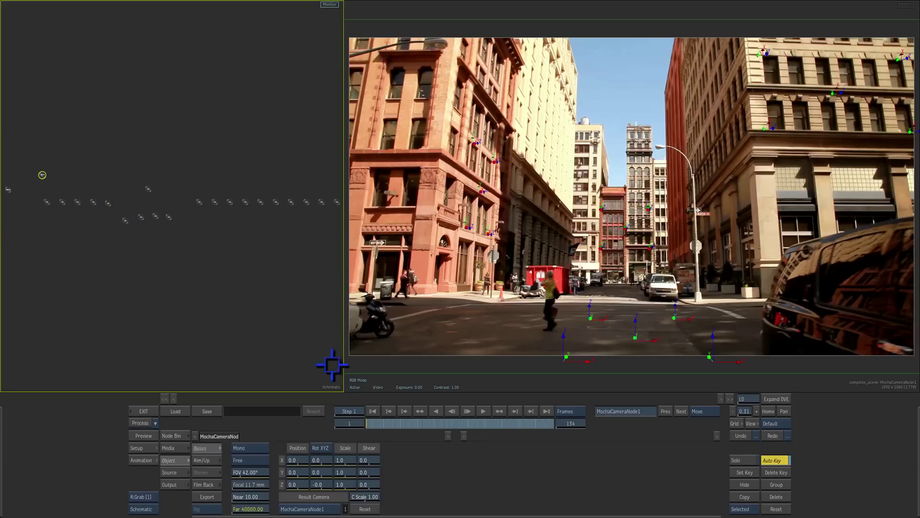
{"action": "left_click", "coordinate": [496, 370]}
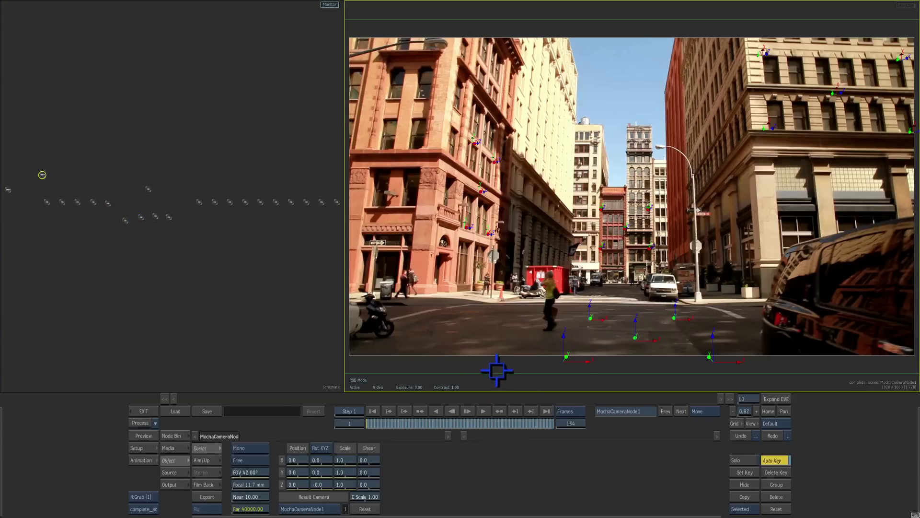
{"action": "key", "text": "F3"}
Turn off the background footage and watch the camera path in the top view, frames 28–52
{"action": "left_click", "coordinate": [170, 448]}
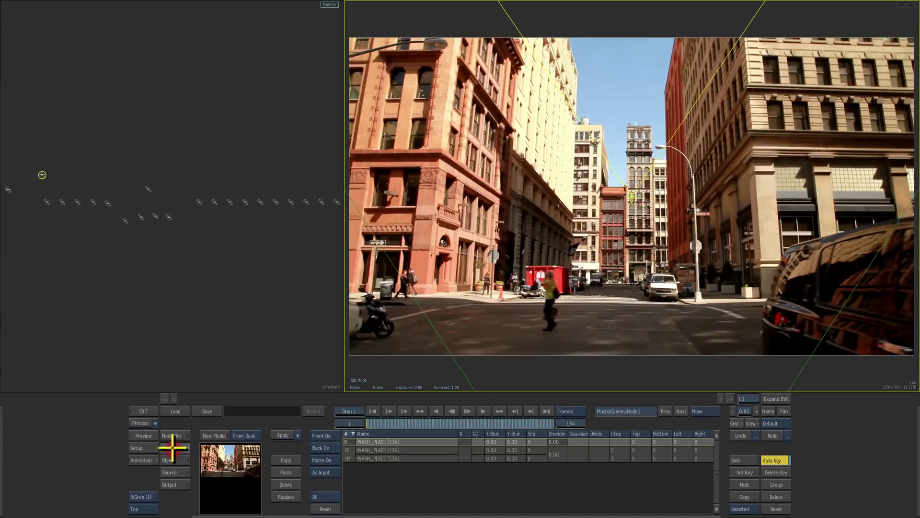
{"action": "left_click", "coordinate": [329, 457]}
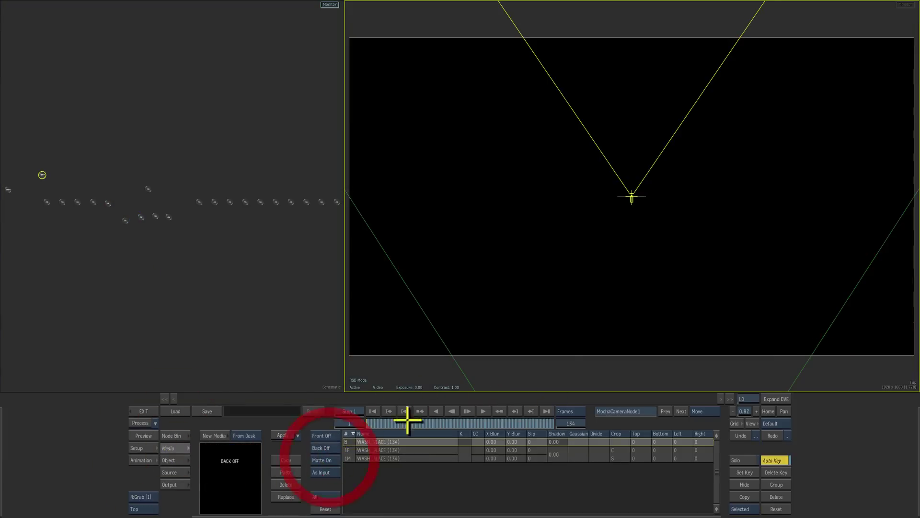
{"action": "left_click_drag", "start_coordinate": [781, 214], "coordinate": [586, 283]}
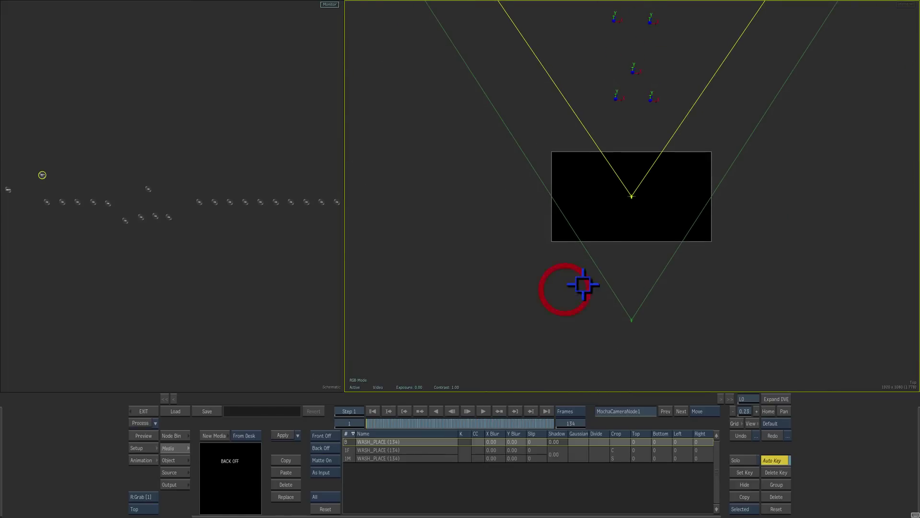
{"action": "left_click_drag", "start_coordinate": [381, 430], "coordinate": [339, 411]}
{"action": "left_click_drag", "start_coordinate": [692, 78], "coordinate": [645, 151]}
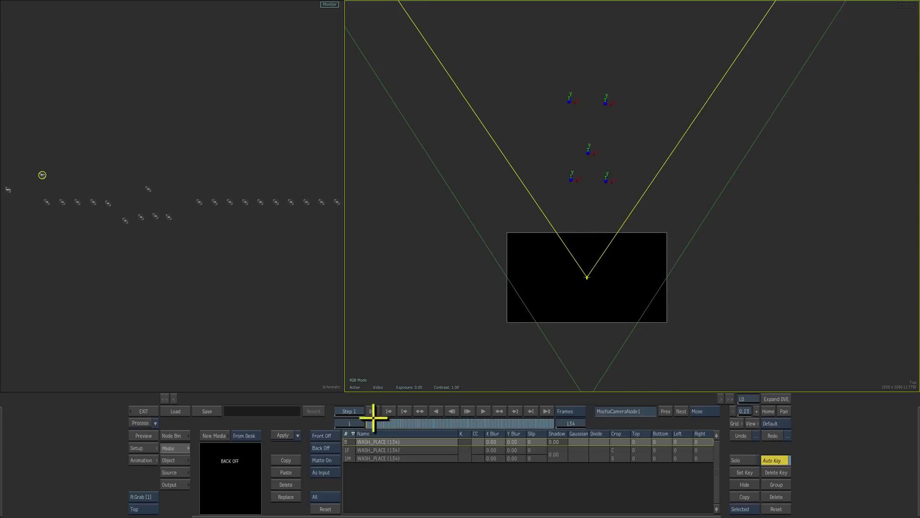
{"action": "left_click_drag", "start_coordinate": [372, 416], "coordinate": [319, 397]}
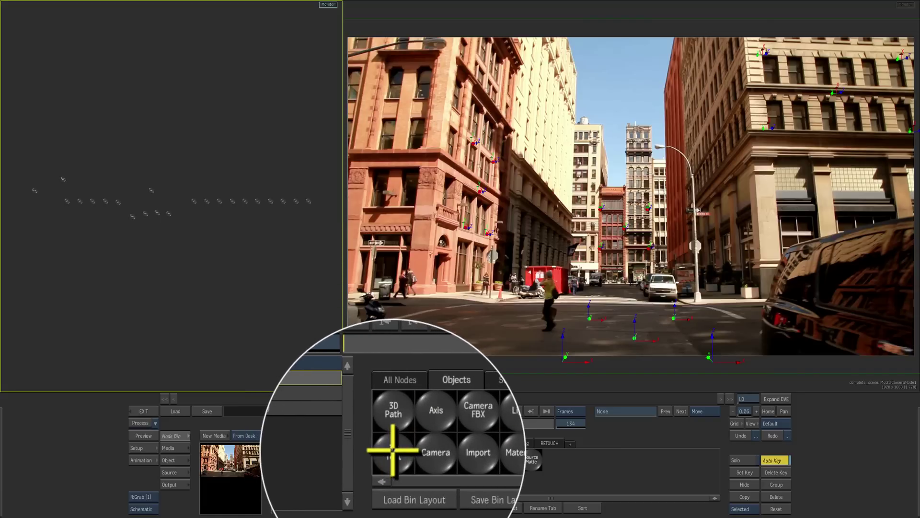
Add a 3D Text object and set its axis1 Z Position to -491
{"action": "left_click", "coordinate": [393, 481]}
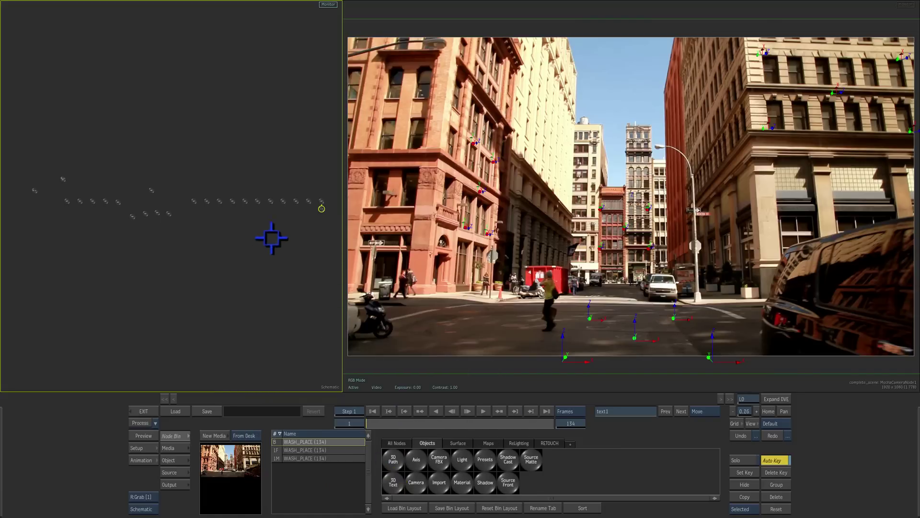
{"action": "left_click_drag", "start_coordinate": [322, 209], "coordinate": [583, 205]}
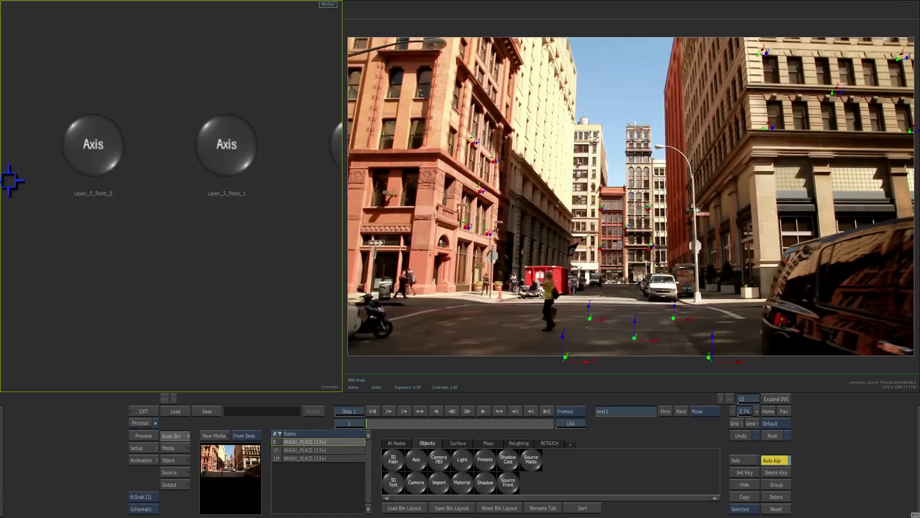
{"action": "left_click_drag", "start_coordinate": [290, 261], "coordinate": [290, 235]}
{"action": "left_click", "coordinate": [289, 235]}
{"action": "left_click", "coordinate": [78, 203]}
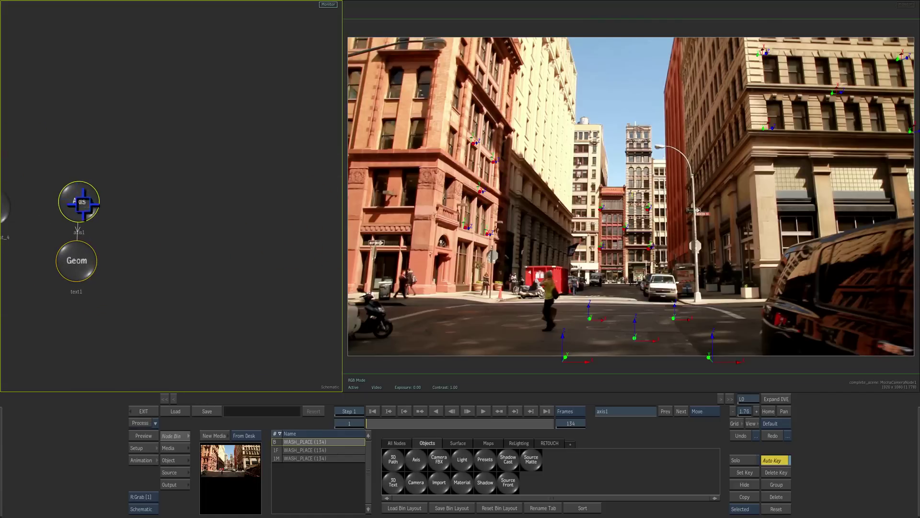
{"action": "left_click", "coordinate": [168, 460]}
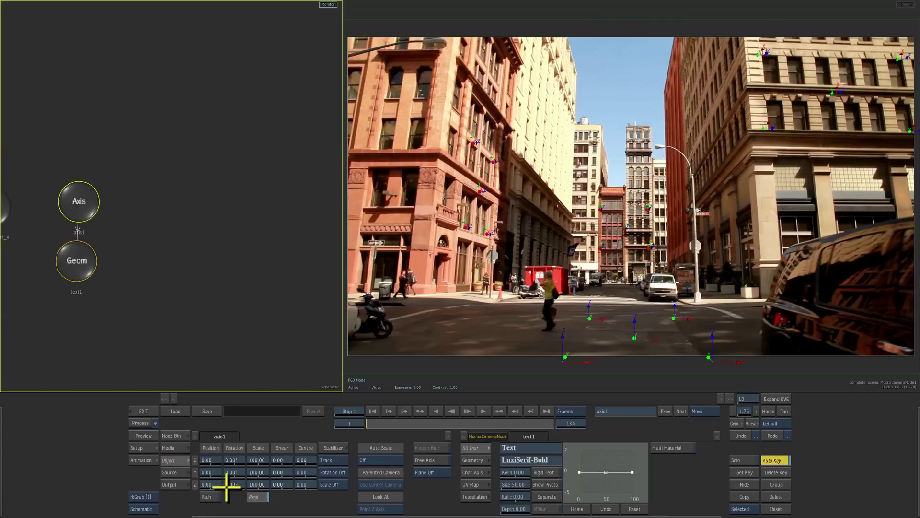
{"action": "left_click_drag", "start_coordinate": [211, 484], "coordinate": [195, 478]}
With a Side view alongside, move the text axis to Z -3377, set size 539 and shift it left
{"action": "left_click", "coordinate": [175, 309]}
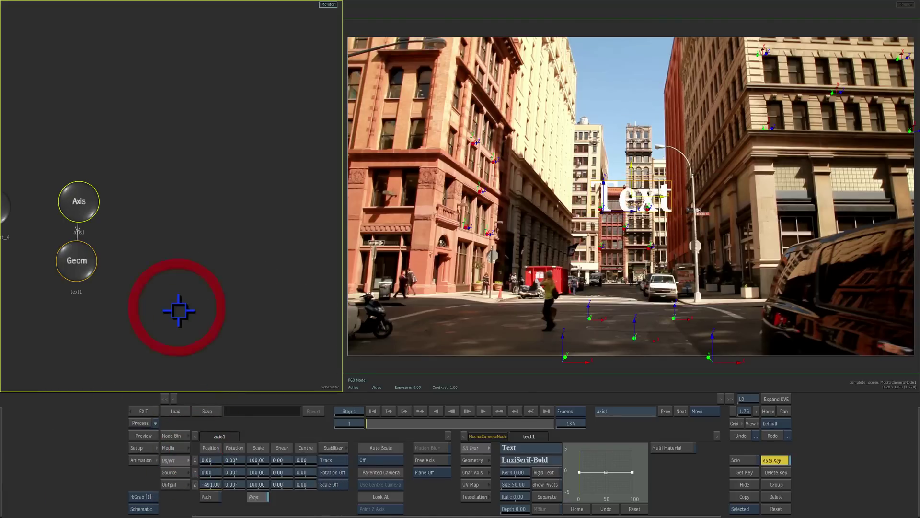
{"action": "key", "text": "F2"}
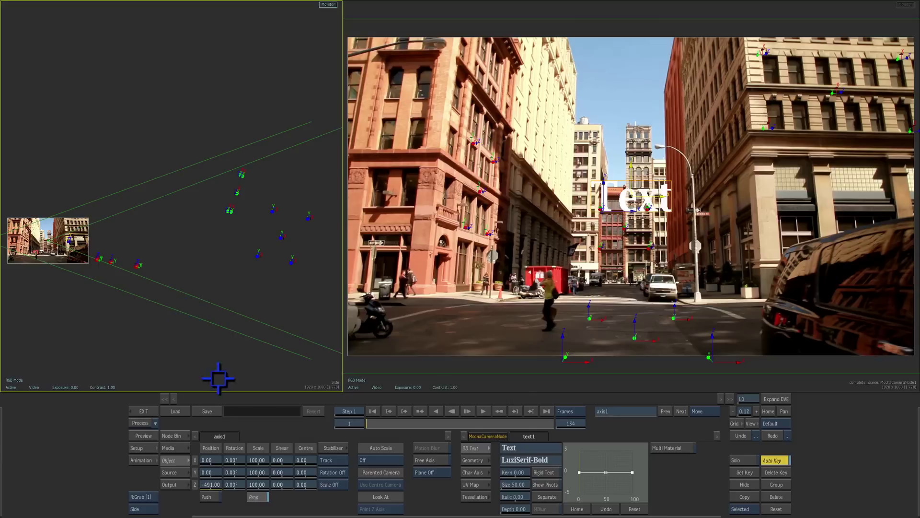
{"action": "left_click_drag", "start_coordinate": [214, 484], "coordinate": [138, 440]}
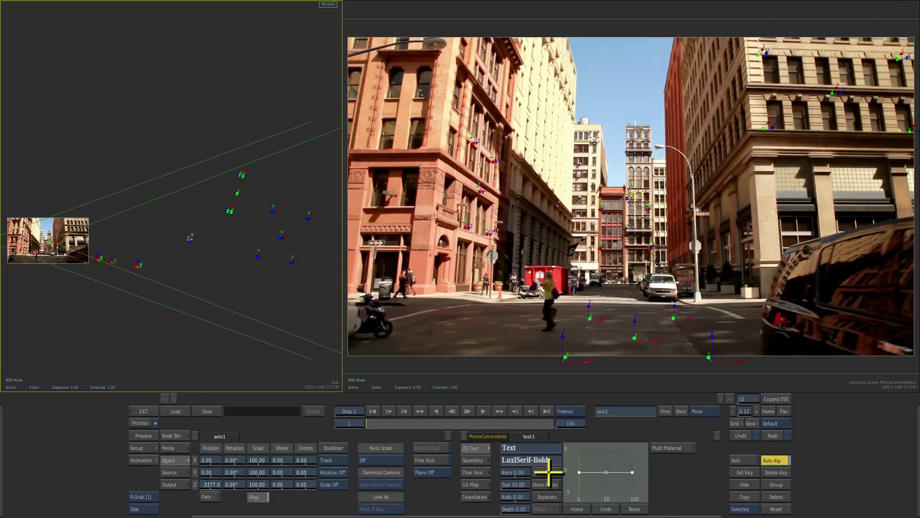
{"action": "left_click_drag", "start_coordinate": [509, 485], "coordinate": [670, 461]}
{"action": "left_click_drag", "start_coordinate": [211, 459], "coordinate": [191, 458]}
Change the text wording to NYC, give it extruded depth and rotate the card in the scene
{"action": "left_click", "coordinate": [539, 449]}
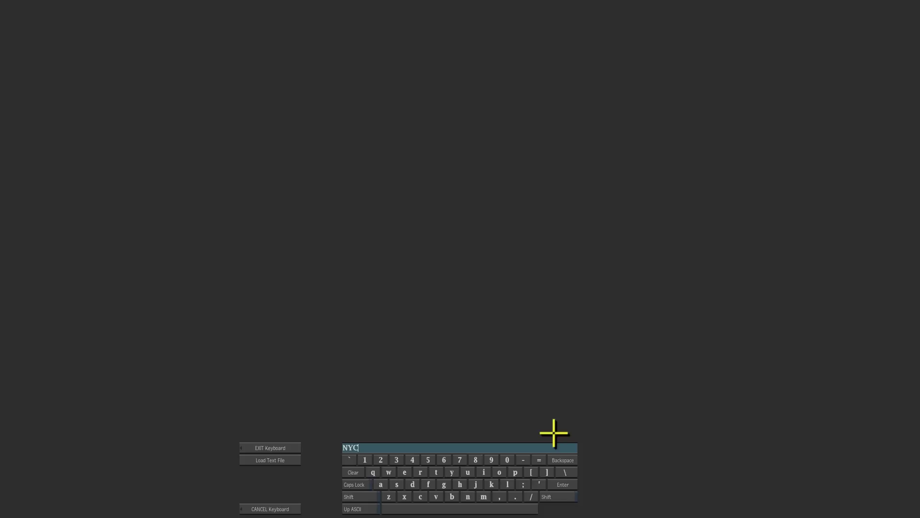
{"action": "key", "text": "Return"}
{"action": "left_click_drag", "start_coordinate": [509, 509], "coordinate": [594, 489]}
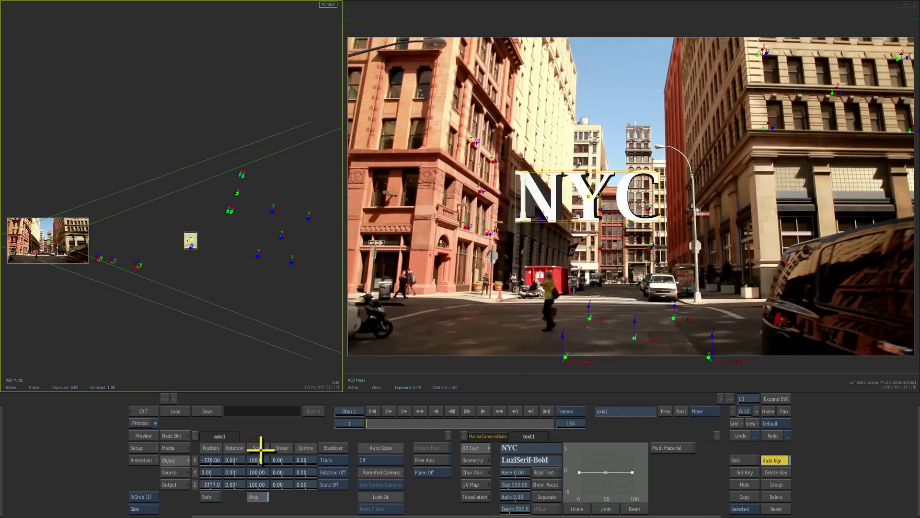
{"action": "left_click_drag", "start_coordinate": [234, 459], "coordinate": [230, 456]}
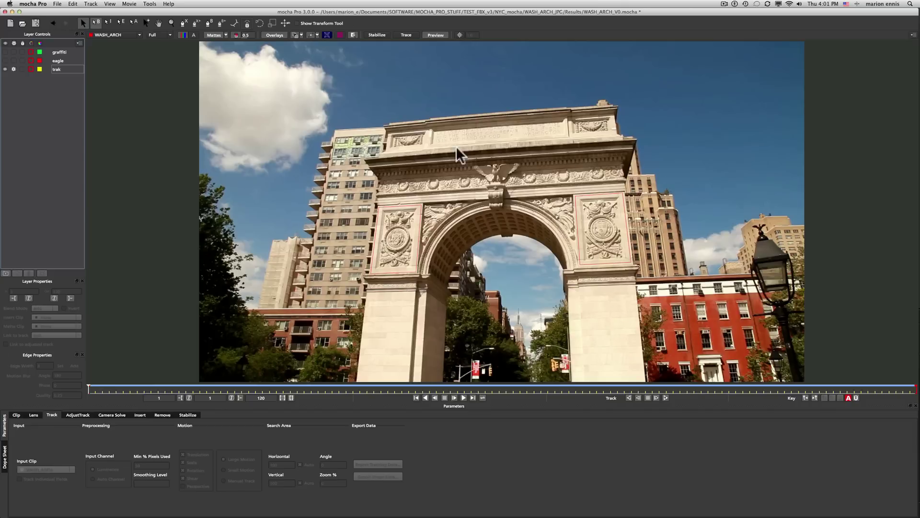
Select the trak layer, enable Perspective motion and track it forward past frame 100
{"action": "left_click", "coordinate": [58, 69]}
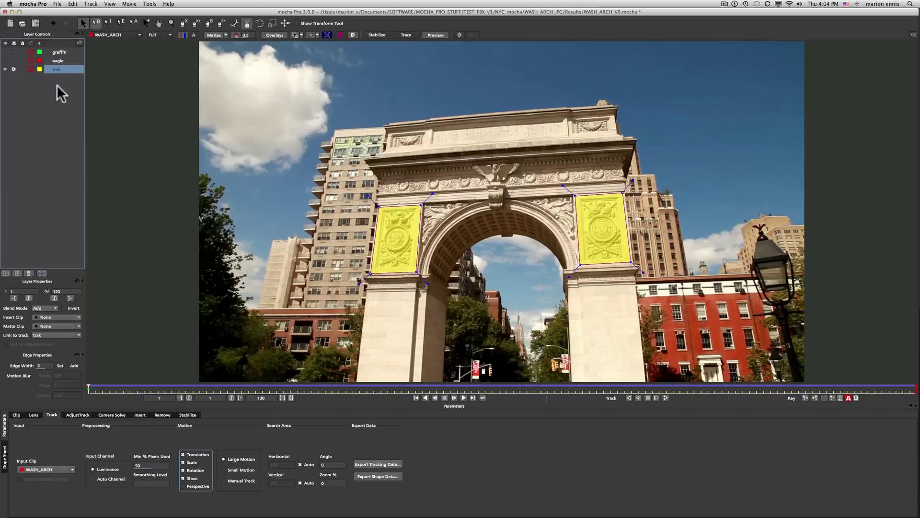
{"action": "left_click", "coordinate": [185, 485]}
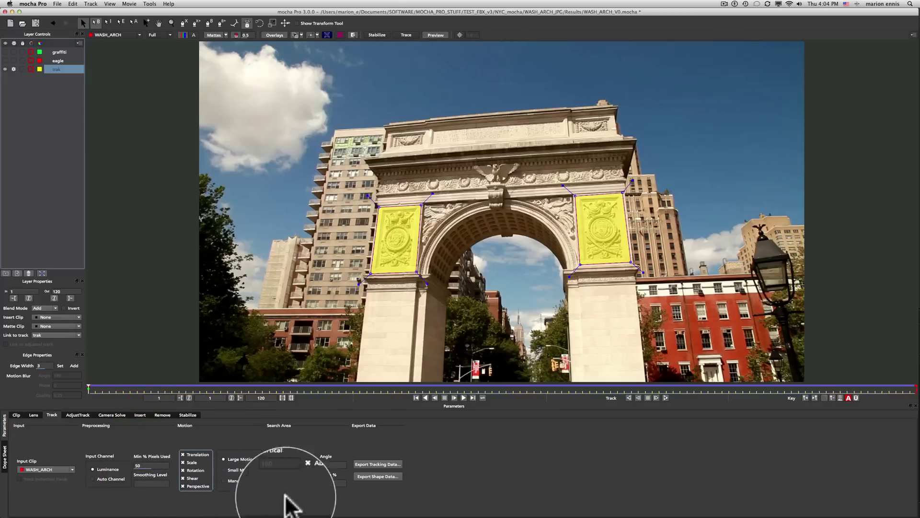
{"action": "left_click", "coordinate": [667, 397]}
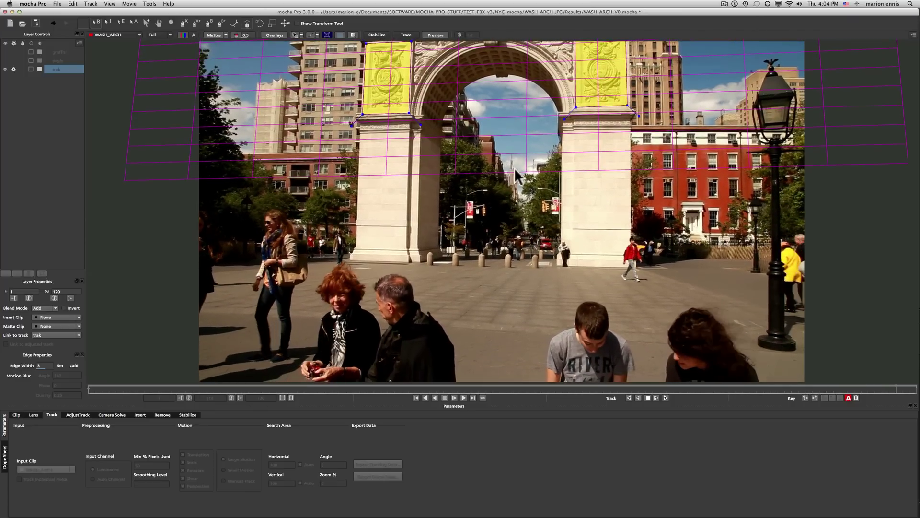
Scrub the 120-frame clip to verify the trak track, return to frame 1 and hide the surface grid
{"action": "left_click", "coordinate": [416, 397]}
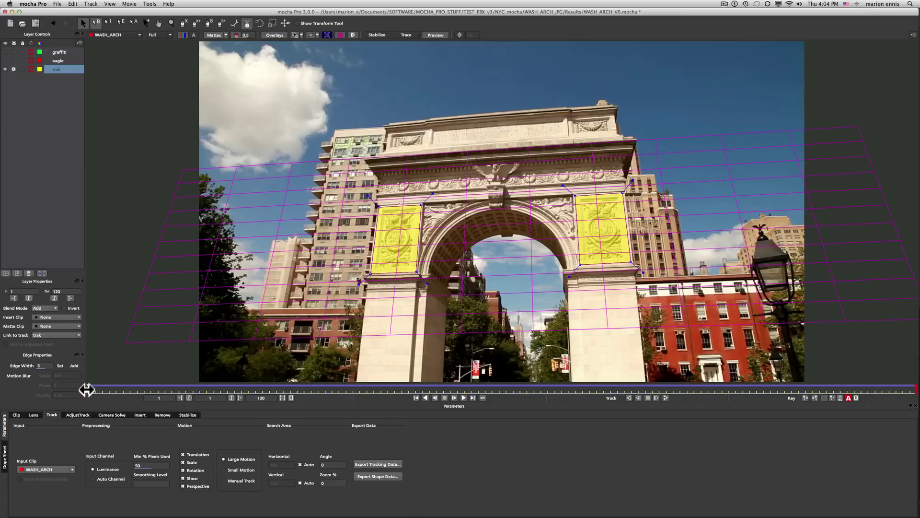
{"action": "left_click_drag", "start_coordinate": [86, 389], "coordinate": [437, 381]}
{"action": "left_click", "coordinate": [416, 397]}
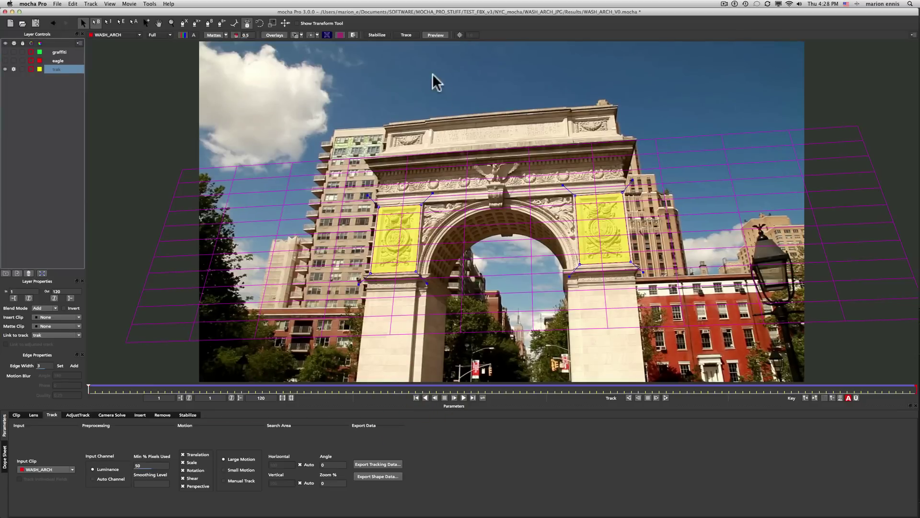
{"action": "left_click", "coordinate": [340, 35]}
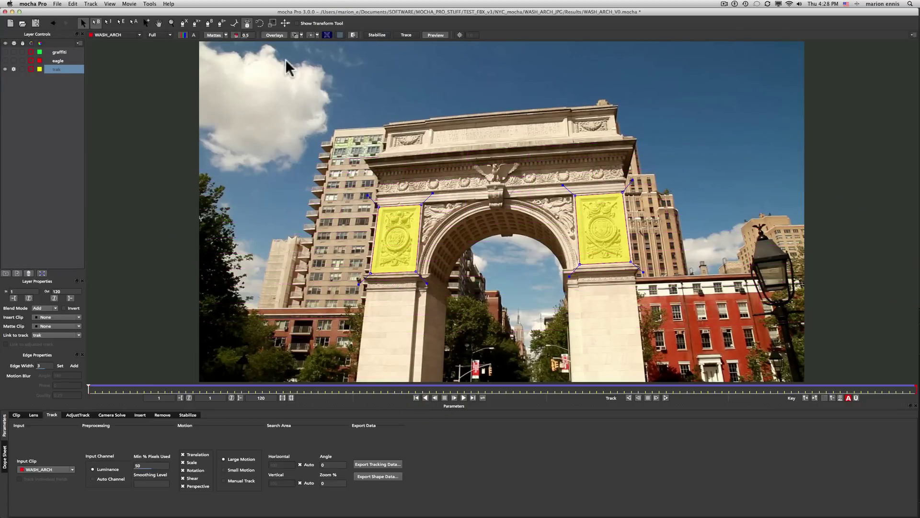
Set the eagle layer's Link to track to trak and scrub to confirm it follows the arch
{"action": "left_click", "coordinate": [58, 61]}
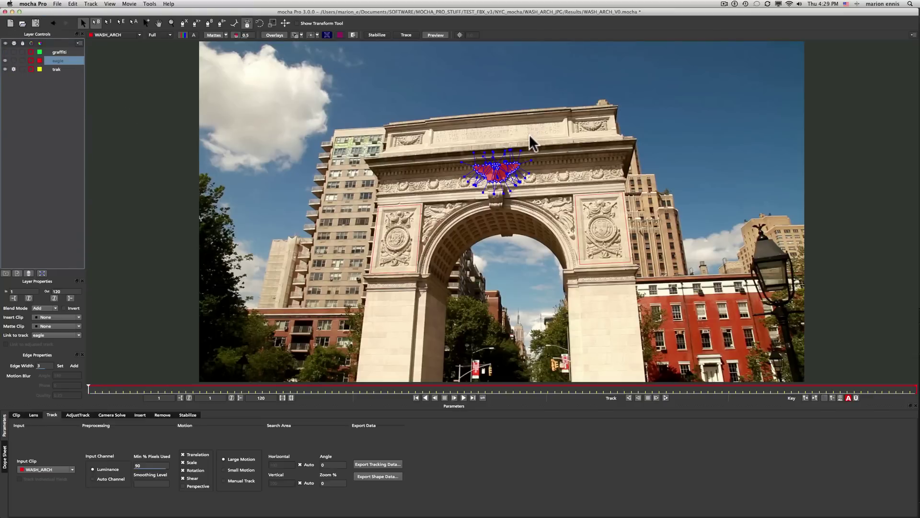
{"action": "left_click_drag", "start_coordinate": [88, 387], "coordinate": [151, 388]}
{"action": "left_click_drag", "start_coordinate": [136, 348], "coordinate": [60, 351]}
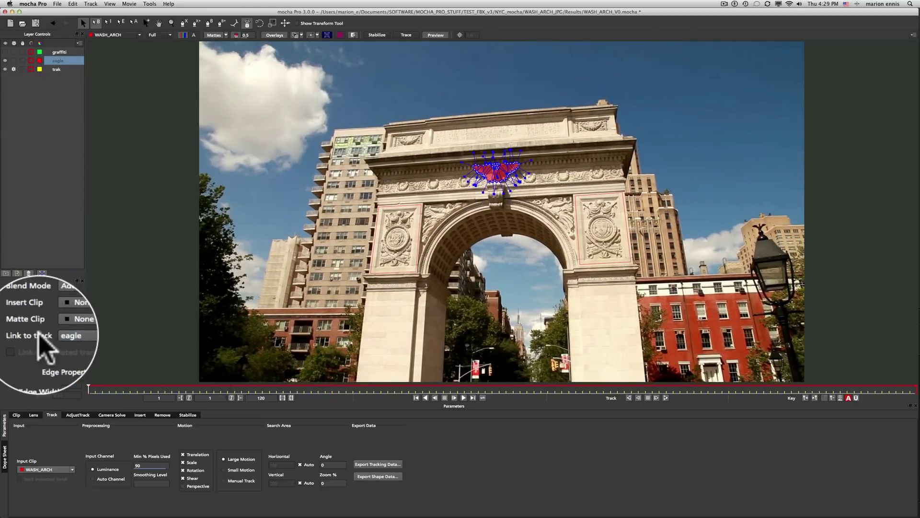
{"action": "left_click", "coordinate": [59, 335]}
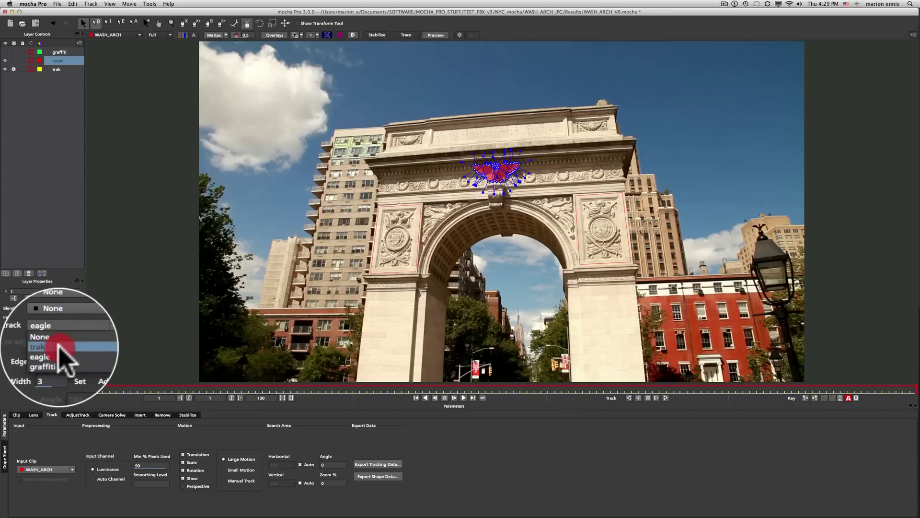
{"action": "left_click", "coordinate": [50, 347]}
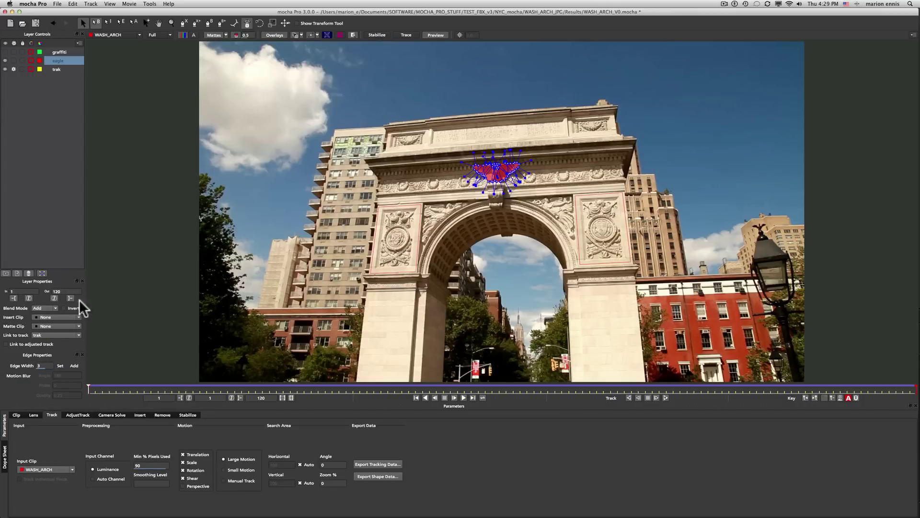
{"action": "left_click_drag", "start_coordinate": [88, 389], "coordinate": [96, 354]}
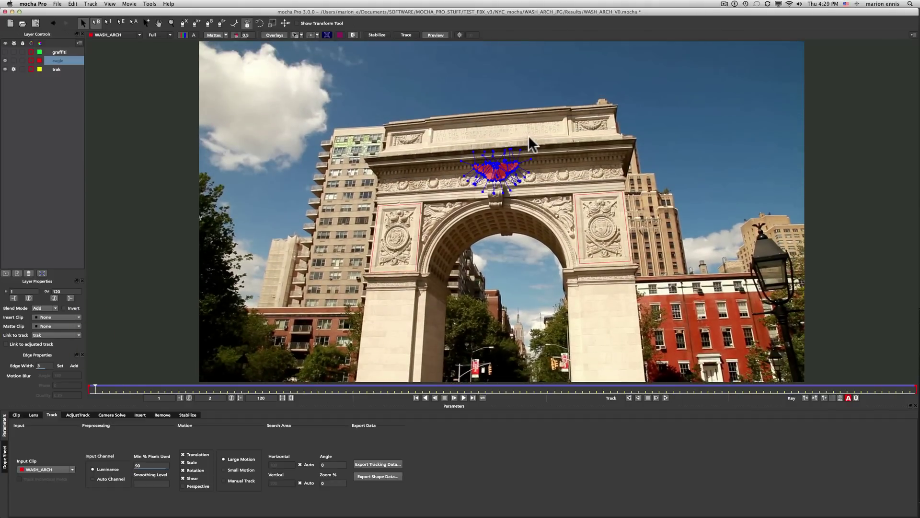
Zoom in on the eagle and refit its shape points at frames 33 and 62
{"action": "scroll", "coordinate": [529, 138], "scroll_direction": "up", "scroll_amount": 10}
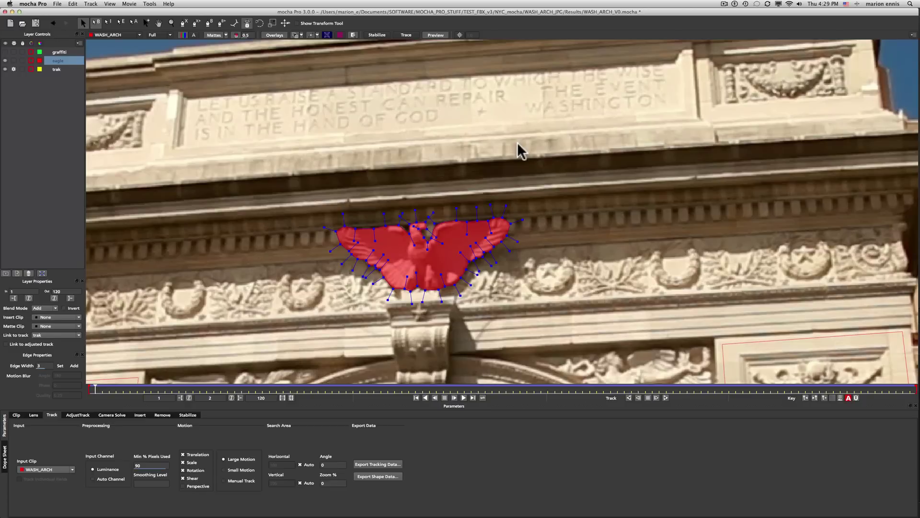
{"action": "scroll", "coordinate": [517, 142], "scroll_direction": "up", "scroll_amount": 1}
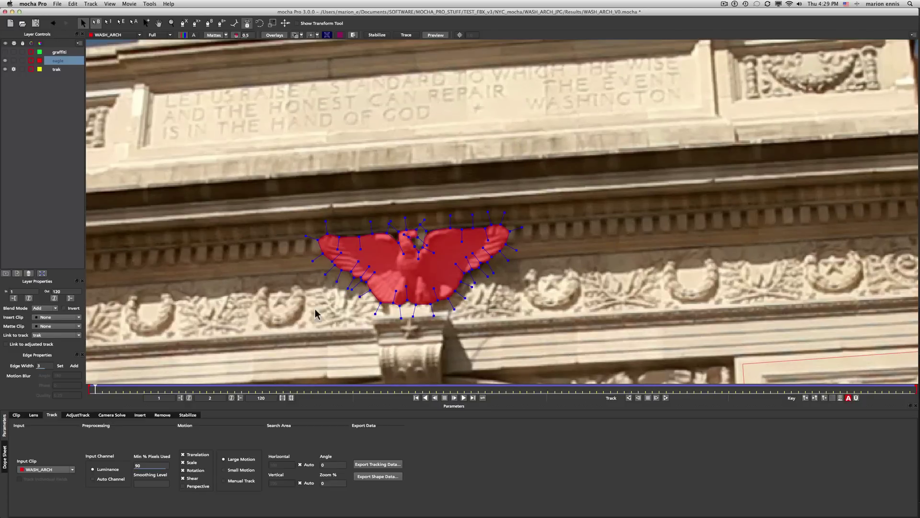
{"action": "left_click_drag", "start_coordinate": [97, 389], "coordinate": [311, 397]}
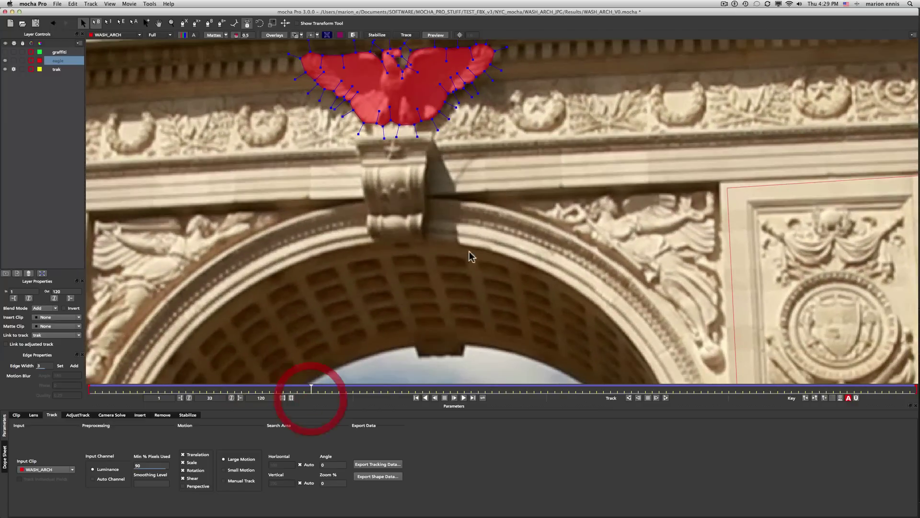
{"action": "left_click_drag", "start_coordinate": [550, 111], "coordinate": [538, 308]}
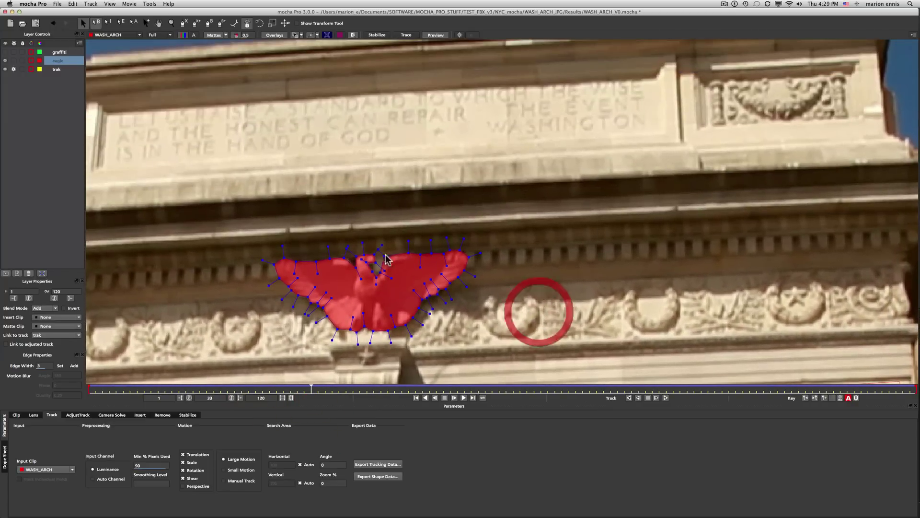
{"action": "left_click_drag", "start_coordinate": [381, 259], "coordinate": [385, 257]}
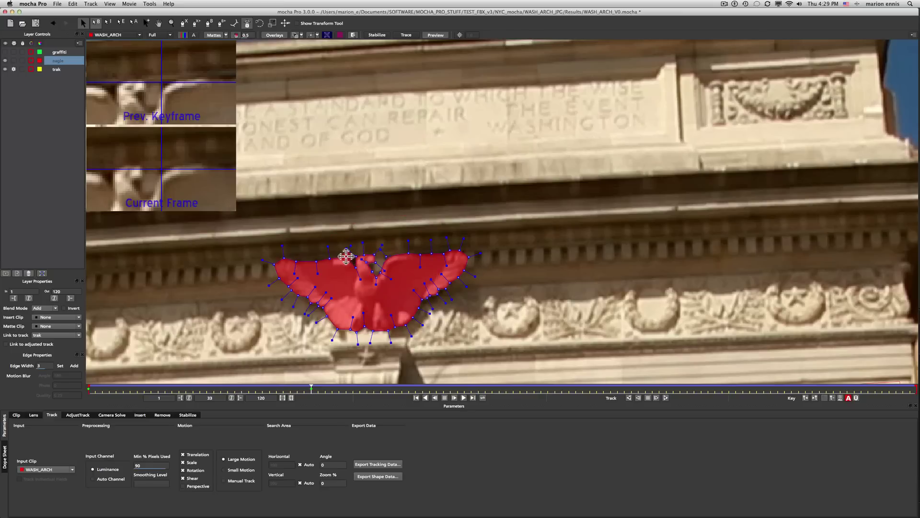
{"action": "left_click", "coordinate": [346, 256]}
{"action": "left_click_drag", "start_coordinate": [310, 389], "coordinate": [512, 397]}
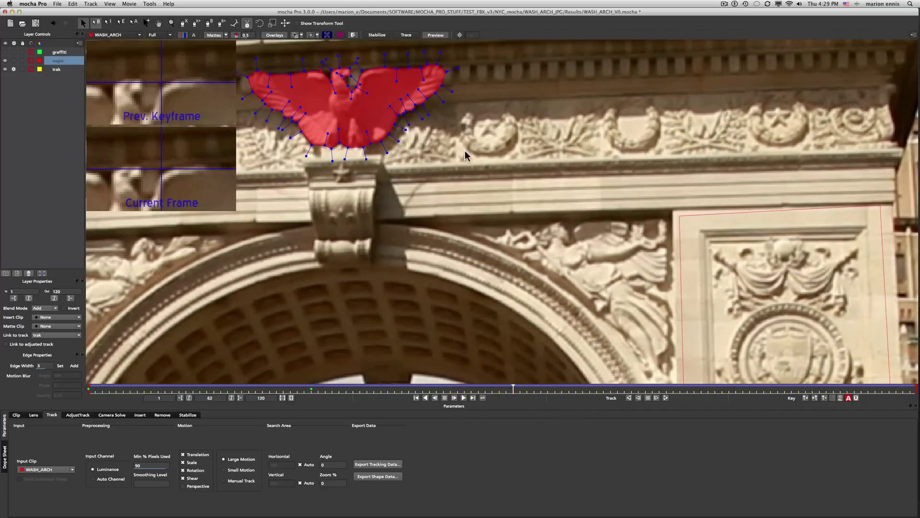
{"action": "left_click_drag", "start_coordinate": [462, 158], "coordinate": [643, 328]}
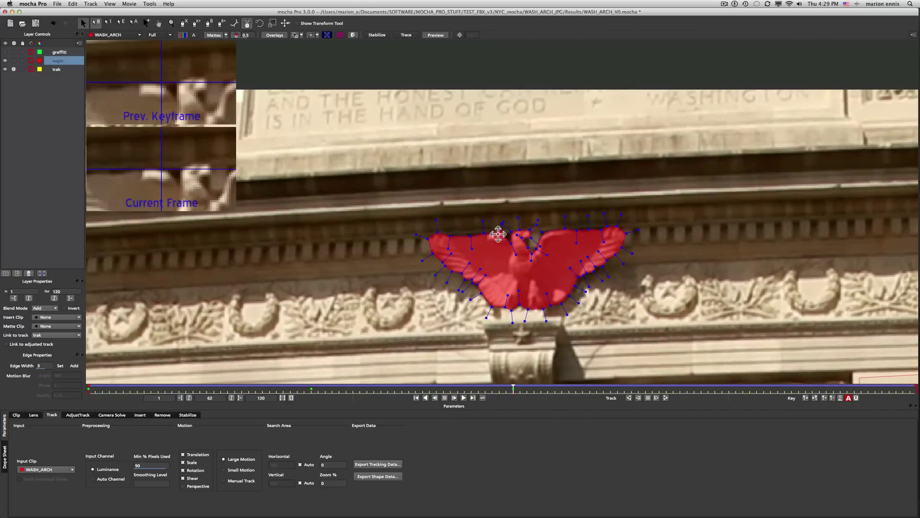
{"action": "left_click", "coordinate": [497, 233]}
{"action": "left_click", "coordinate": [559, 230]}
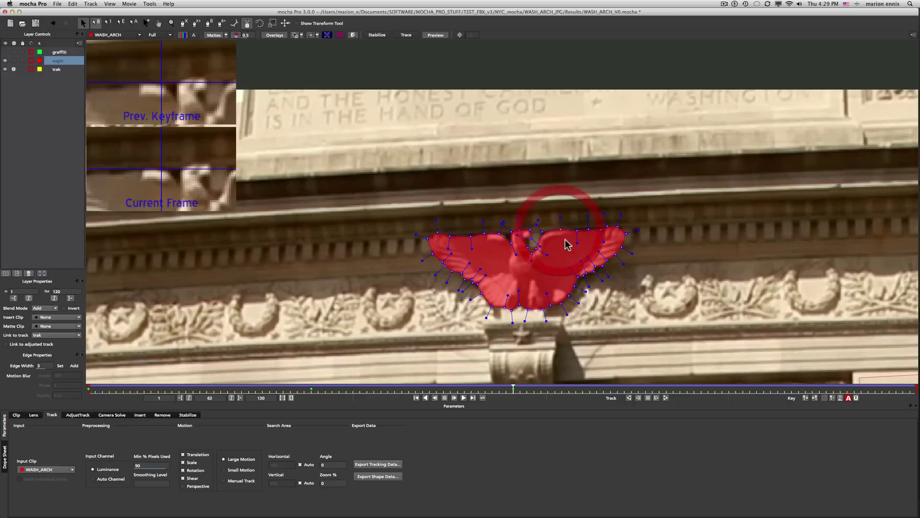
Adjust the eagle's top-edge points at frame 80, check frame 93, then return to frame 1
{"action": "left_click_drag", "start_coordinate": [514, 392], "coordinate": [652, 388]}
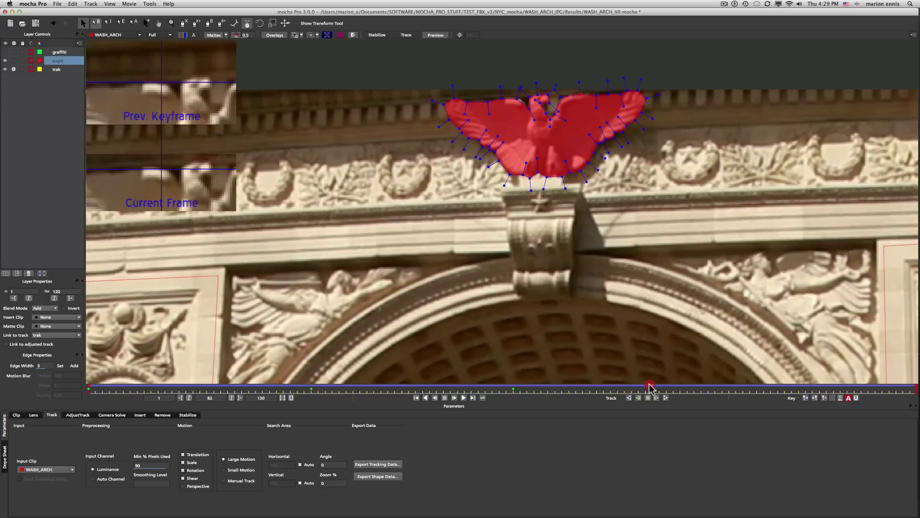
{"action": "left_click_drag", "start_coordinate": [516, 100], "coordinate": [498, 93]}
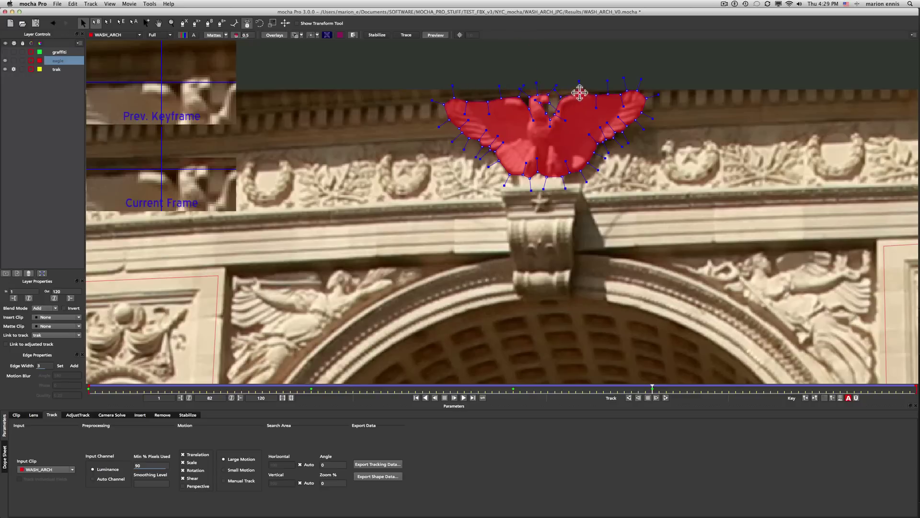
{"action": "left_click_drag", "start_coordinate": [579, 93], "coordinate": [579, 92]}
{"action": "left_click_drag", "start_coordinate": [658, 389], "coordinate": [720, 382]}
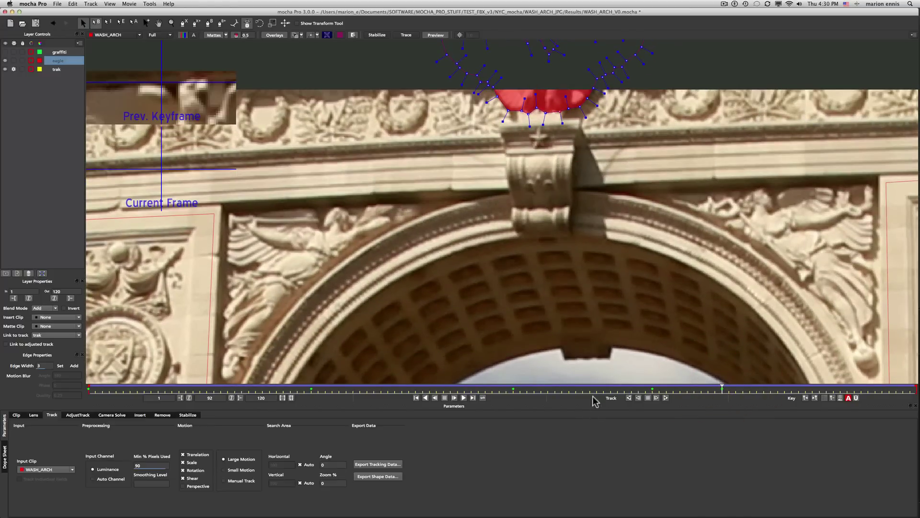
{"action": "left_click", "coordinate": [416, 397]}
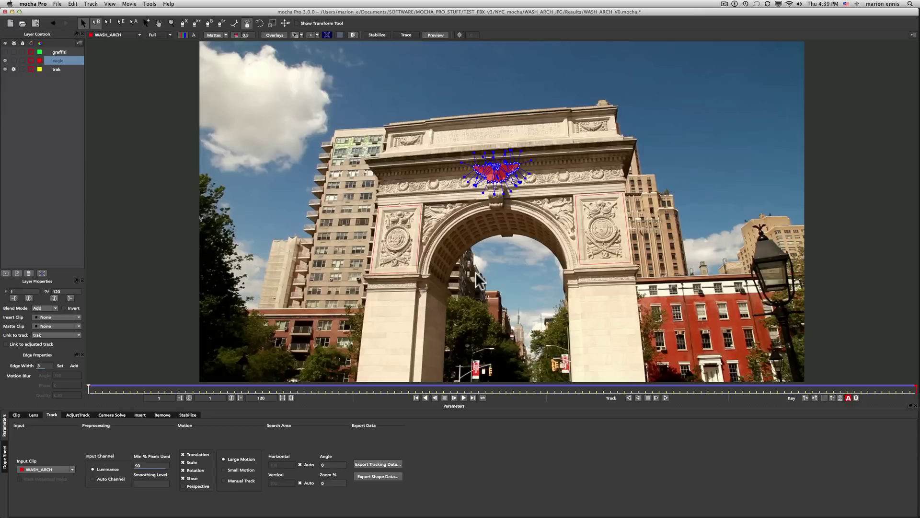
Turn off Overlays and scrub the clip to preview the red eagle matte
{"action": "left_click", "coordinate": [276, 35]}
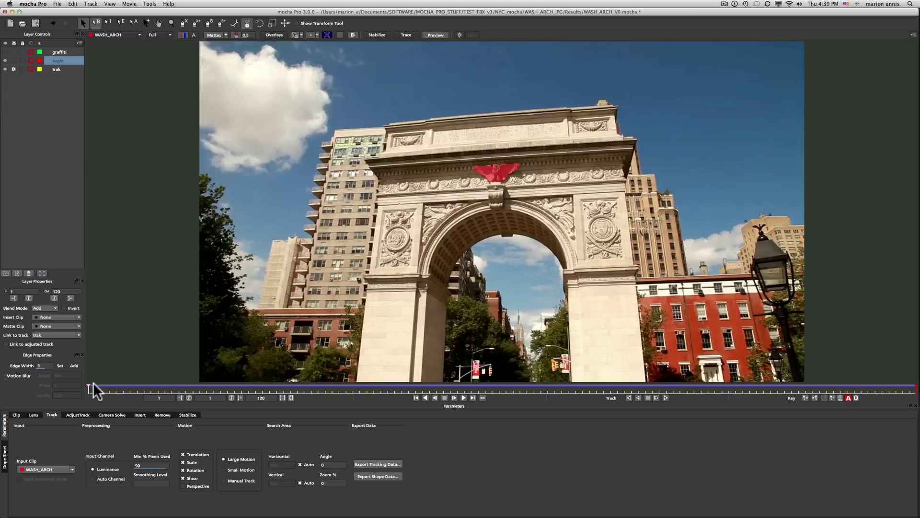
{"action": "mouse_move", "coordinate": [87, 389]}
{"action": "left_mouse_down"}
{"action": "mouse_move", "coordinate": [645, 389]}
{"action": "mouse_move", "coordinate": [87, 386]}
{"action": "left_mouse_up"}
Export the eagle shape as a Flame GMask Script file named eaglev3 into WASH_ARCH_JPG
{"action": "left_click", "coordinate": [382, 475]}
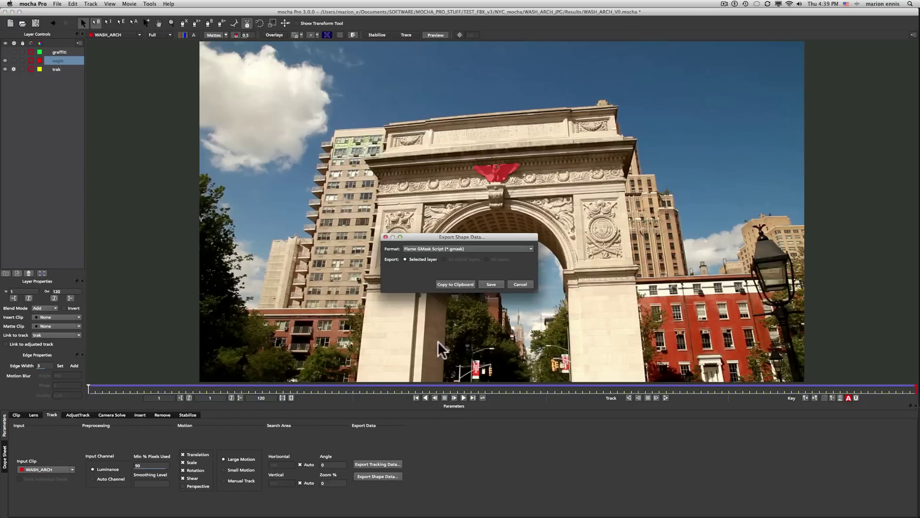
{"action": "left_click", "coordinate": [493, 285]}
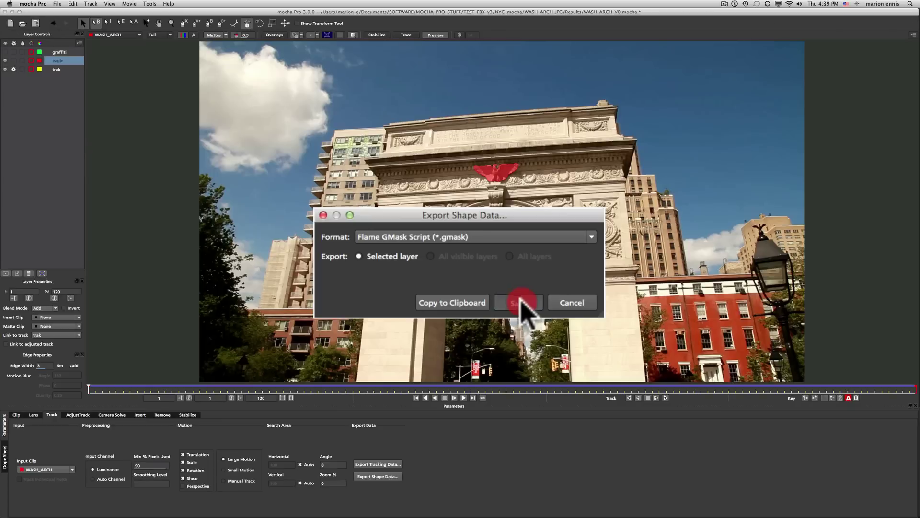
{"action": "left_click", "coordinate": [494, 277]}
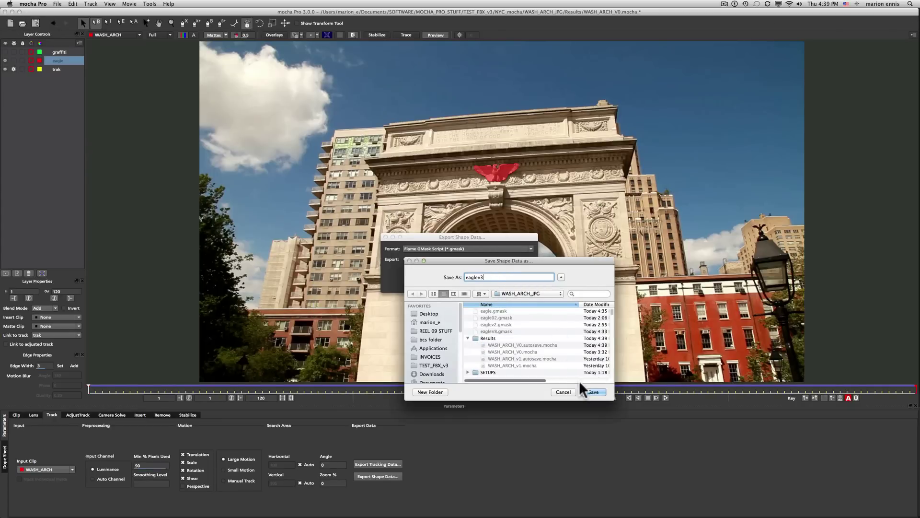
{"action": "left_click", "coordinate": [591, 390]}
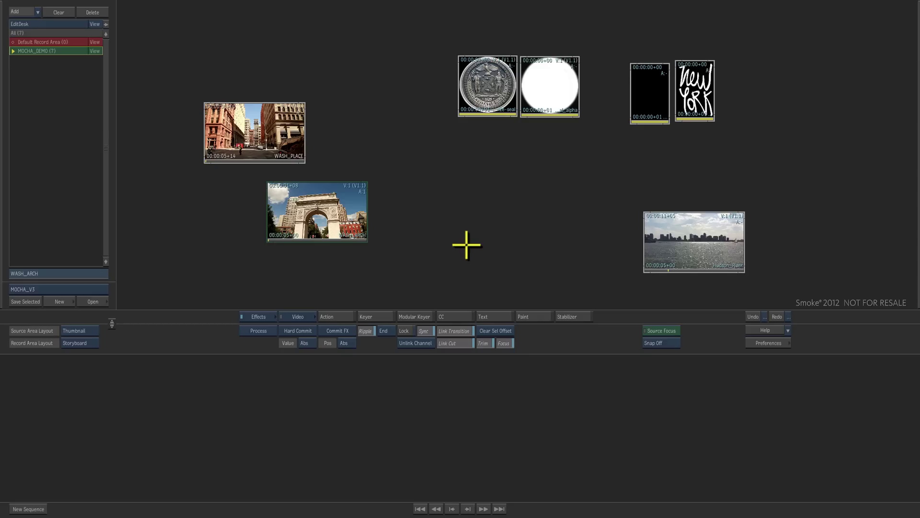
Select the WASH_ARCH clip on the Desk and launch Action with it loaded full-screen
{"action": "left_click_drag", "start_coordinate": [321, 207], "coordinate": [397, 197]}
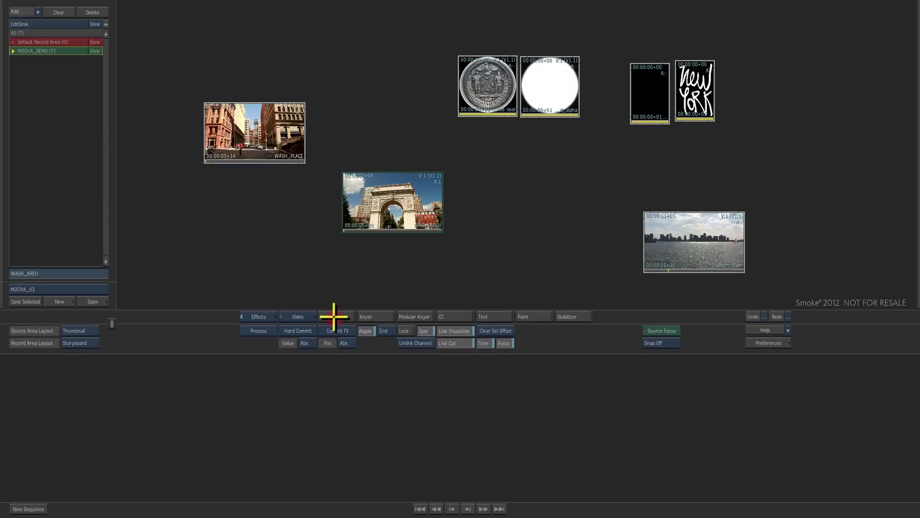
{"action": "left_click_drag", "start_coordinate": [334, 317], "coordinate": [334, 341]}
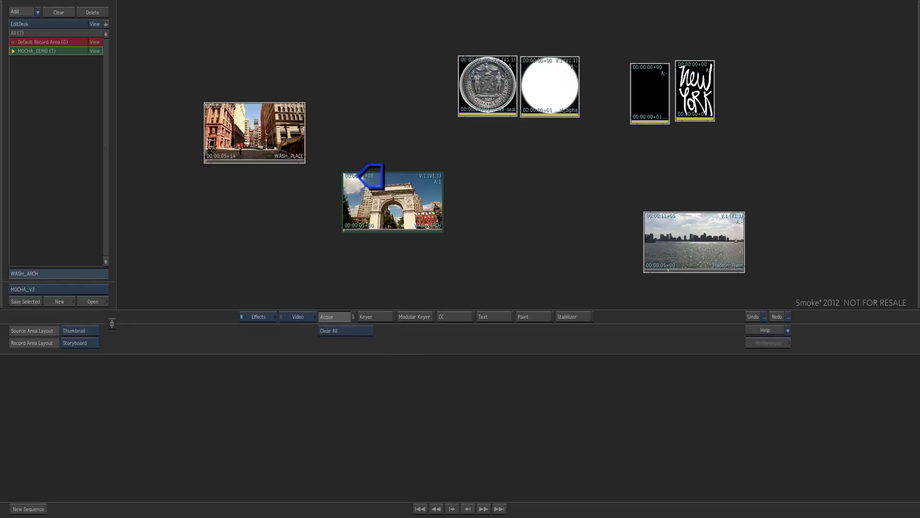
{"action": "left_click", "coordinate": [417, 250]}
{"action": "left_click", "coordinate": [413, 250]}
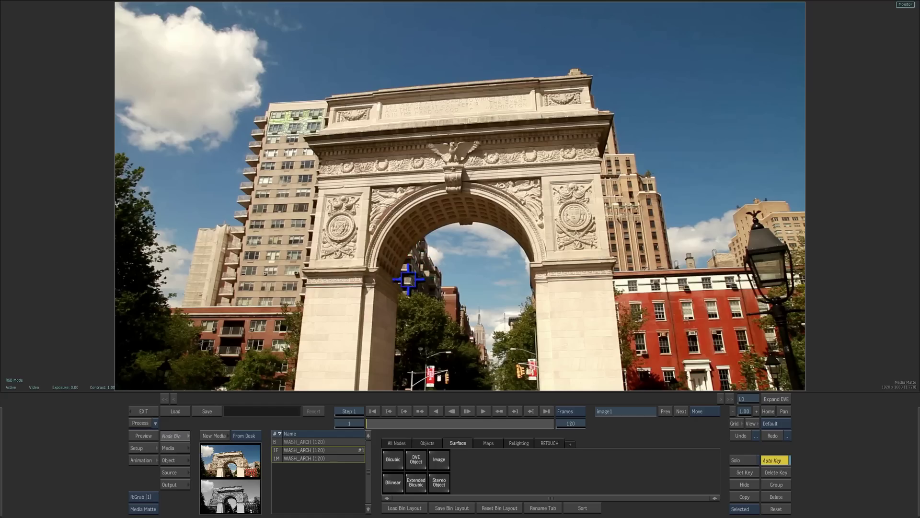
In Media, key row 1F, switch to GMask mode and load eaglev3.gmask
{"action": "left_click", "coordinate": [174, 447]}
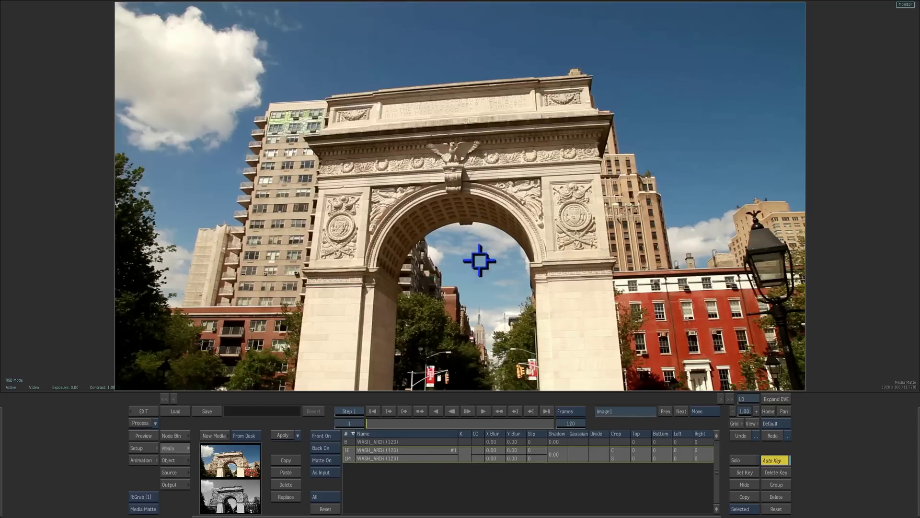
{"action": "left_click", "coordinate": [464, 452]}
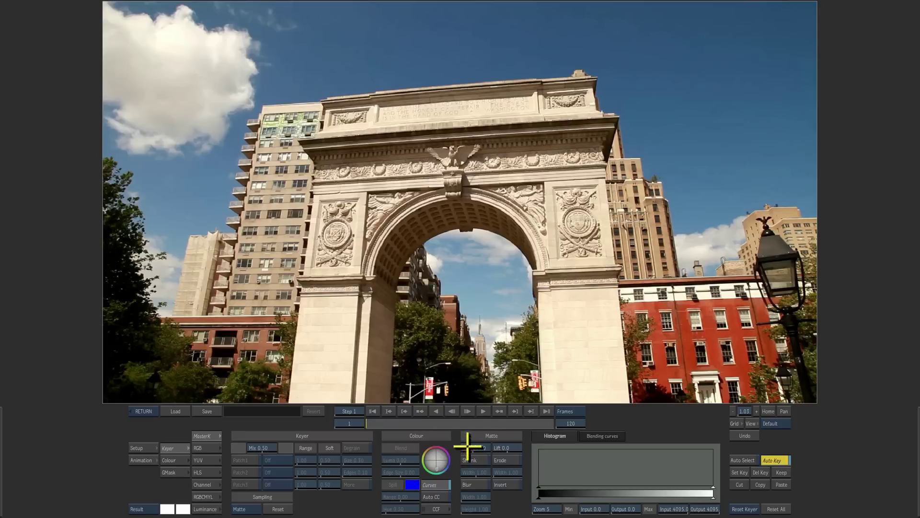
{"action": "left_click", "coordinate": [175, 444]}
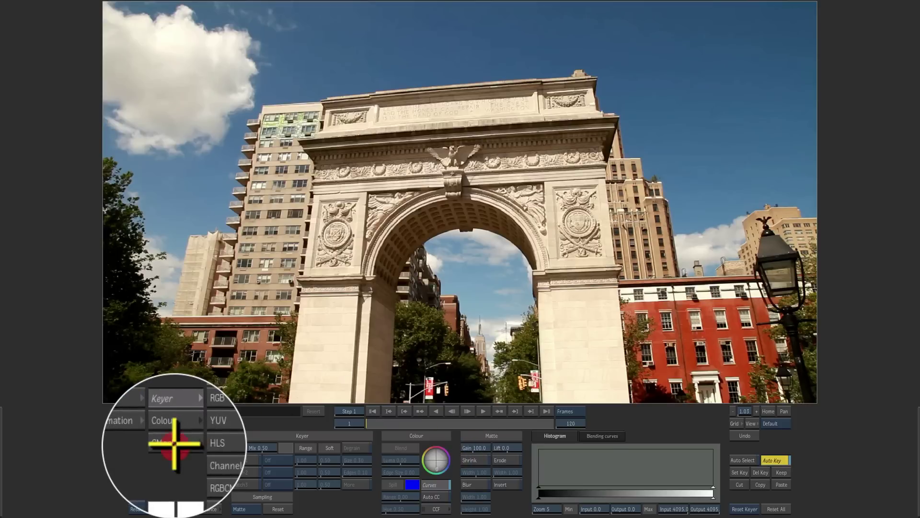
{"action": "left_click", "coordinate": [174, 443]}
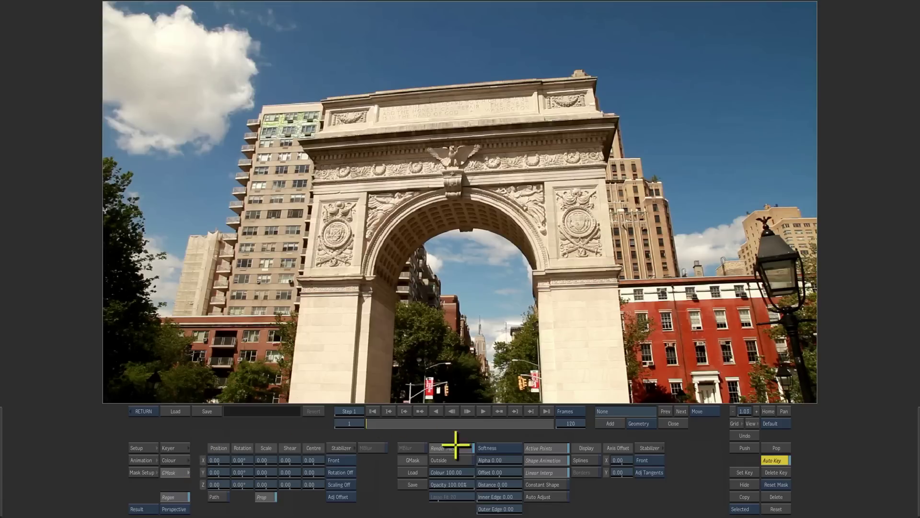
{"action": "left_click", "coordinate": [421, 472]}
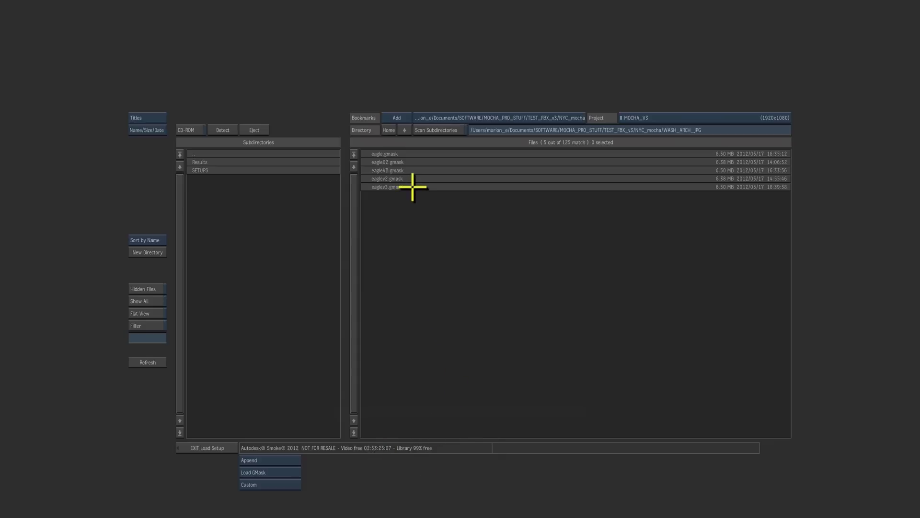
{"action": "left_click", "coordinate": [412, 187]}
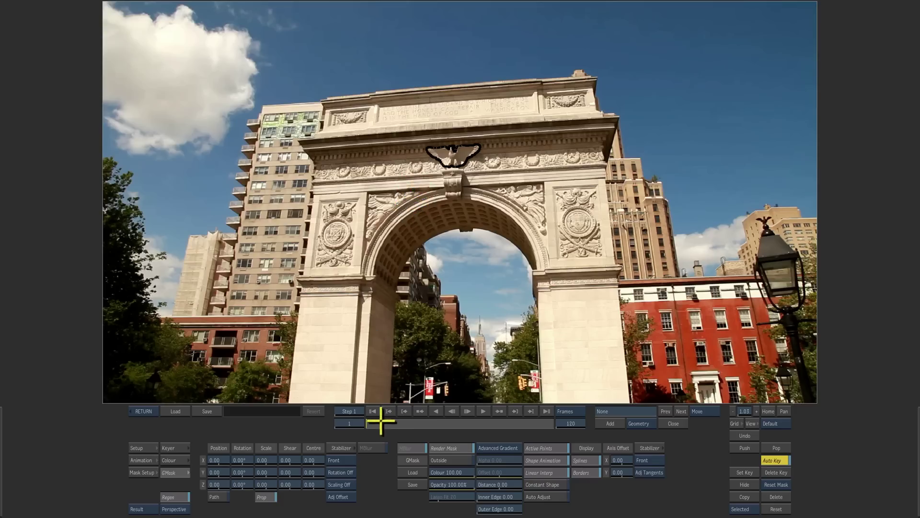
Make the eagle GMask a solid white matte on black with offset -1.00 and Auto Key off
{"action": "left_click_drag", "start_coordinate": [375, 424], "coordinate": [335, 392]}
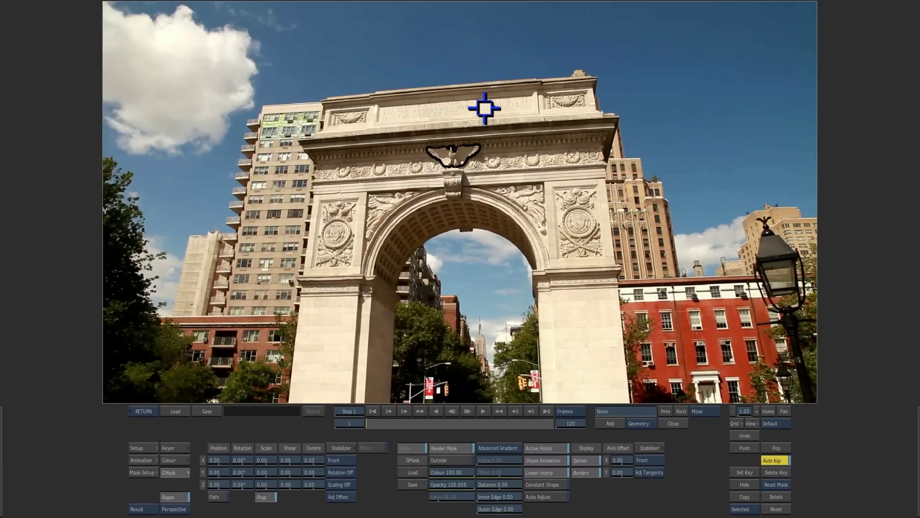
{"action": "left_click_drag", "start_coordinate": [479, 103], "coordinate": [534, 353]}
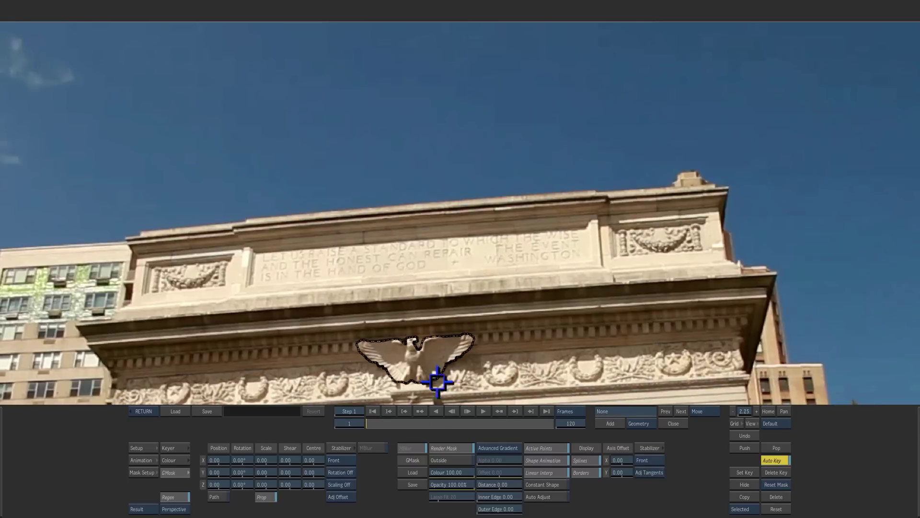
{"action": "key", "text": "F3"}
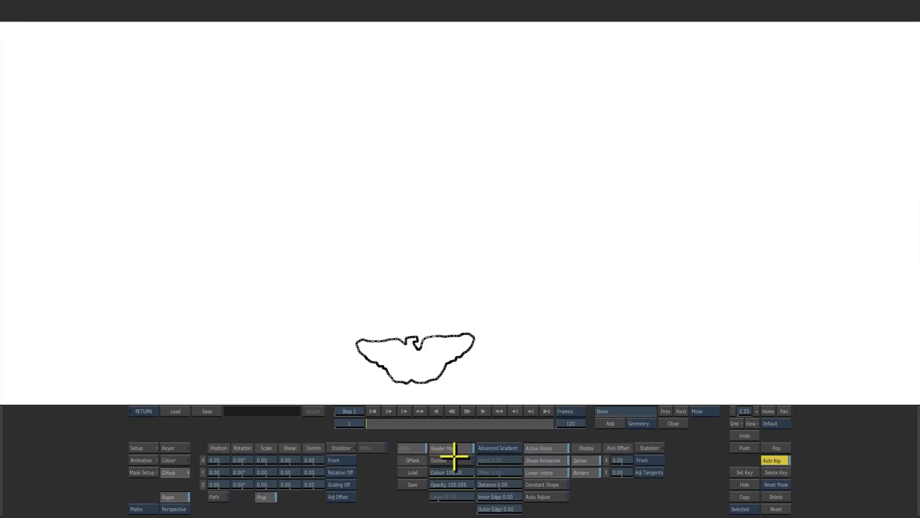
{"action": "left_click_drag", "start_coordinate": [465, 472], "coordinate": [430, 472]}
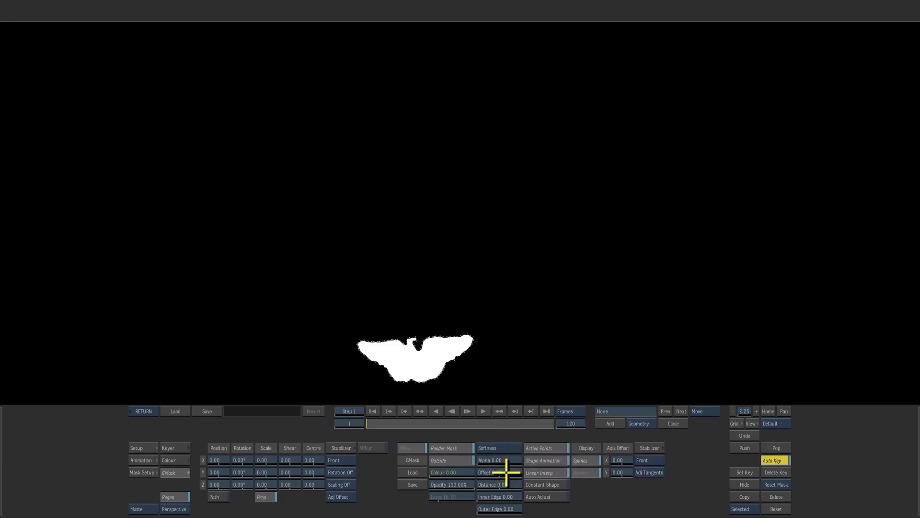
{"action": "left_click", "coordinate": [777, 460]}
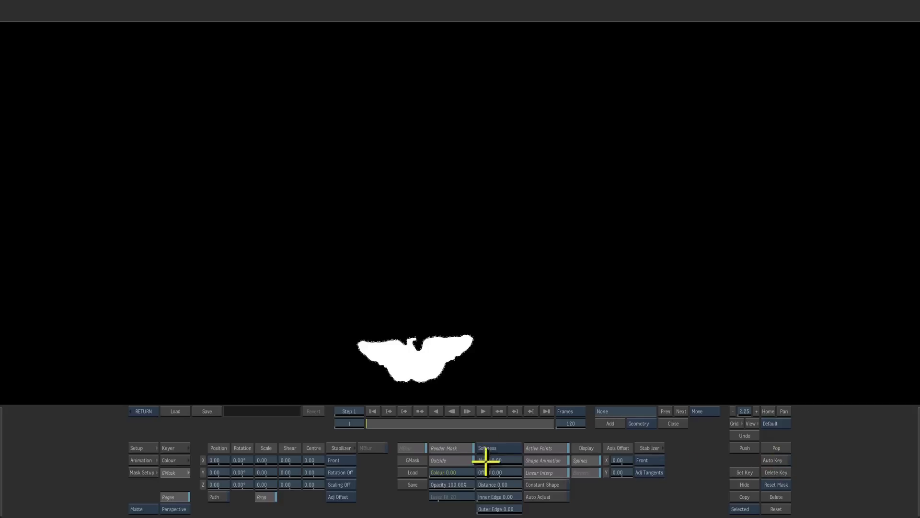
{"action": "left_click", "coordinate": [500, 473]}
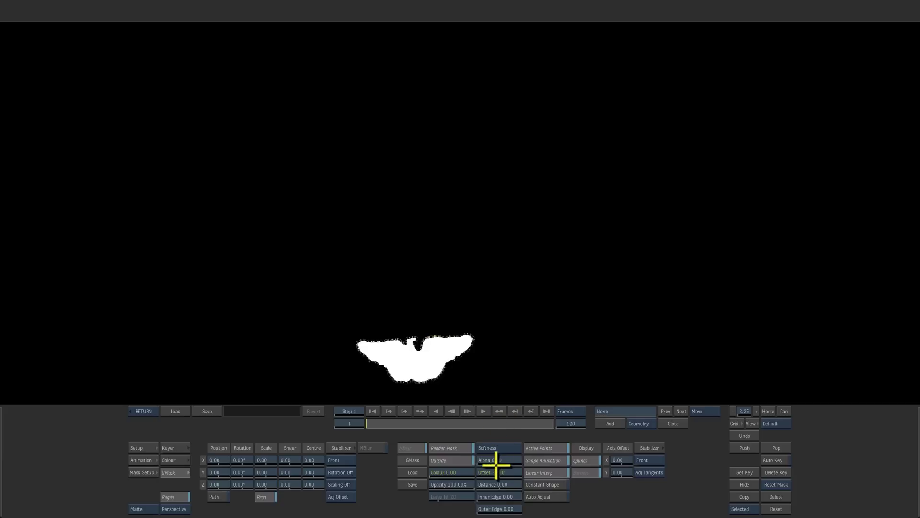
{"action": "left_click", "coordinate": [150, 411]}
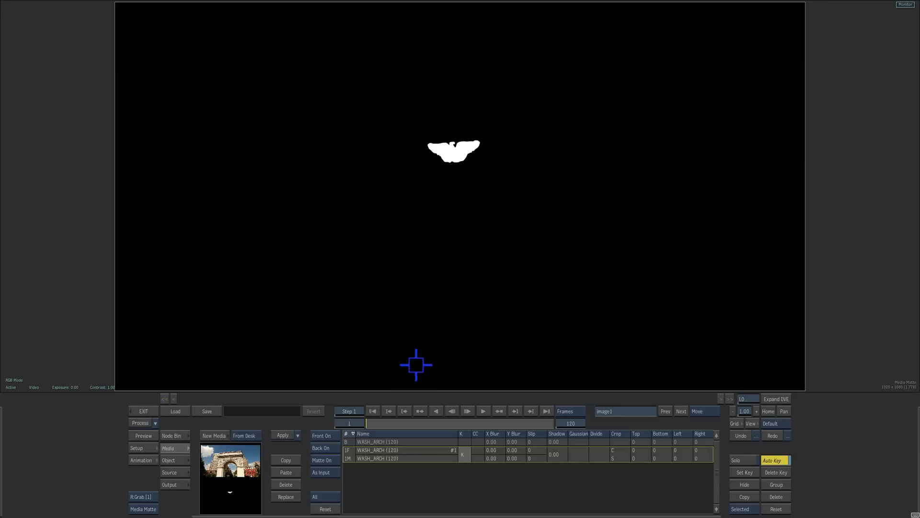
Show the schematic beside a wider result view and move the image1 node lower
{"action": "key", "text": "F4"}
{"action": "left_click_drag", "start_coordinate": [363, 367], "coordinate": [314, 365]}
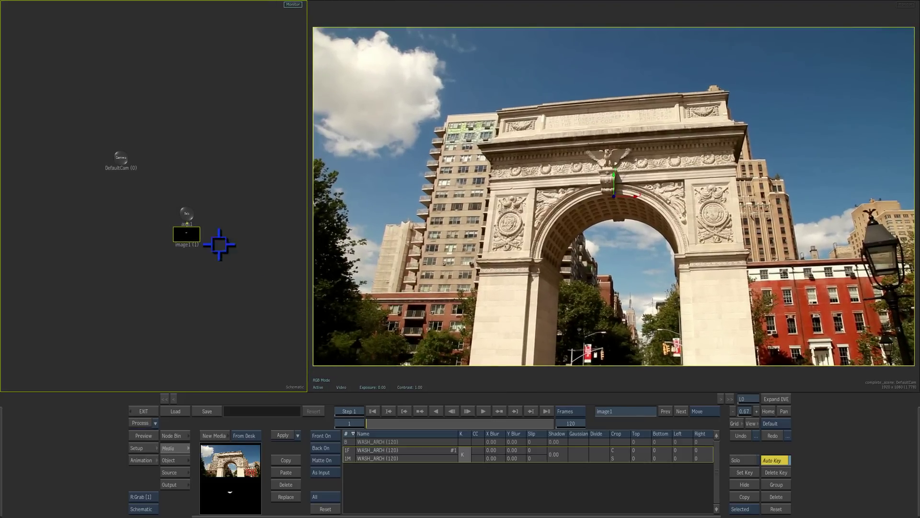
{"action": "left_click_drag", "start_coordinate": [187, 234], "coordinate": [185, 281]}
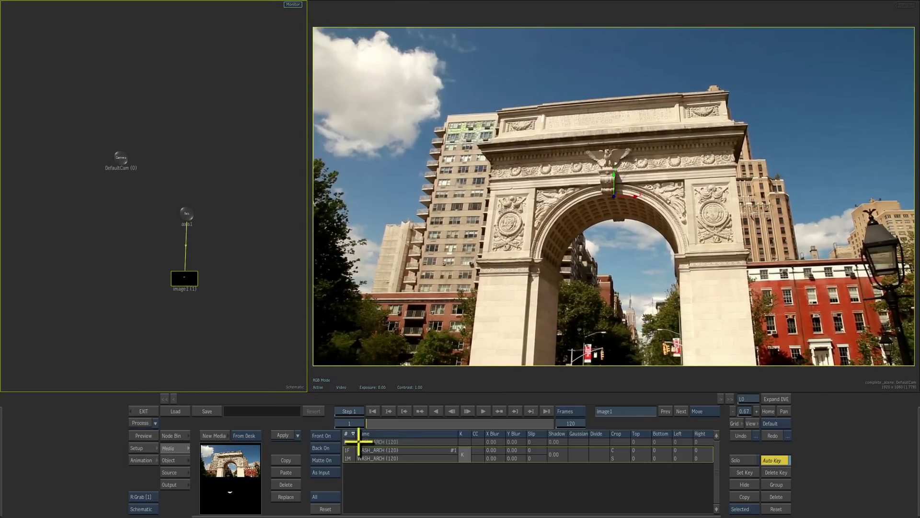
Review the eagle's motion with the background hidden, then open colour correction for the front layer
{"action": "left_click", "coordinate": [321, 448]}
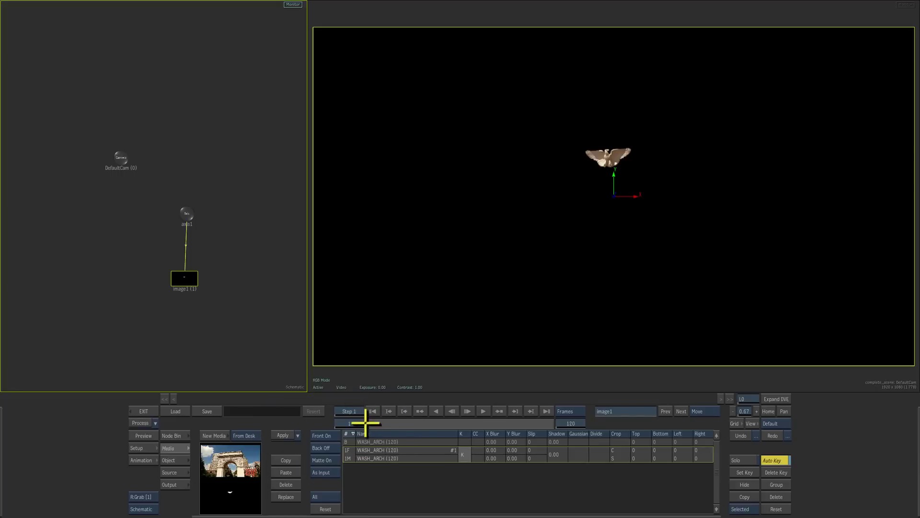
{"action": "mouse_move", "coordinate": [365, 422]}
{"action": "left_mouse_down"}
{"action": "mouse_move", "coordinate": [546, 412]}
{"action": "mouse_move", "coordinate": [346, 392]}
{"action": "mouse_move", "coordinate": [474, 395]}
{"action": "mouse_move", "coordinate": [322, 386]}
{"action": "left_mouse_up"}
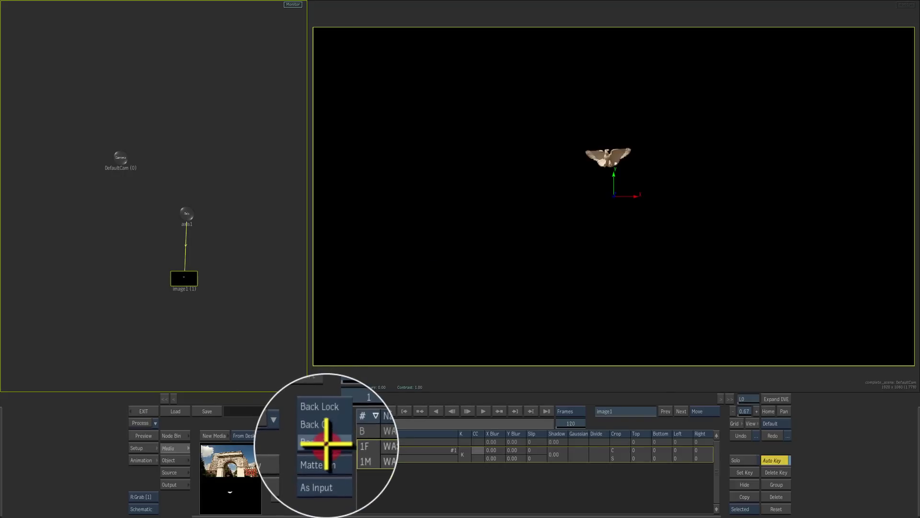
{"action": "left_click", "coordinate": [320, 448]}
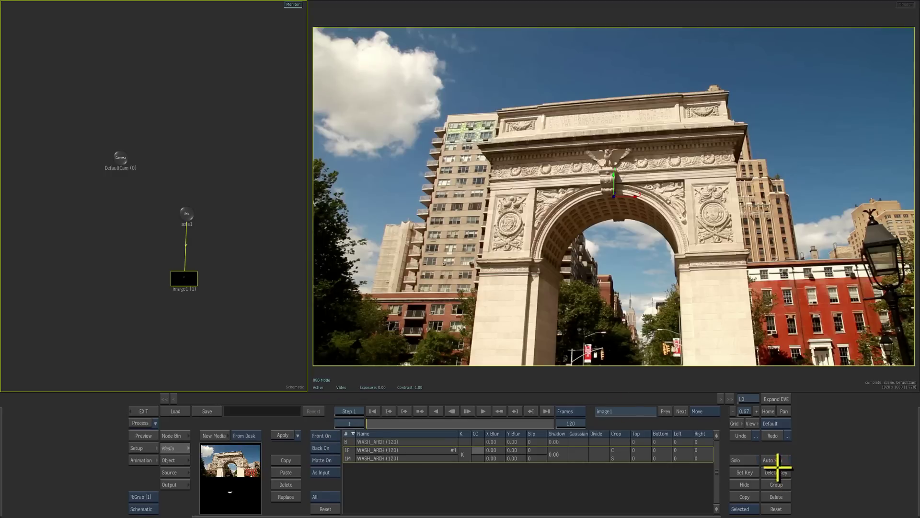
{"action": "left_click", "coordinate": [479, 450]}
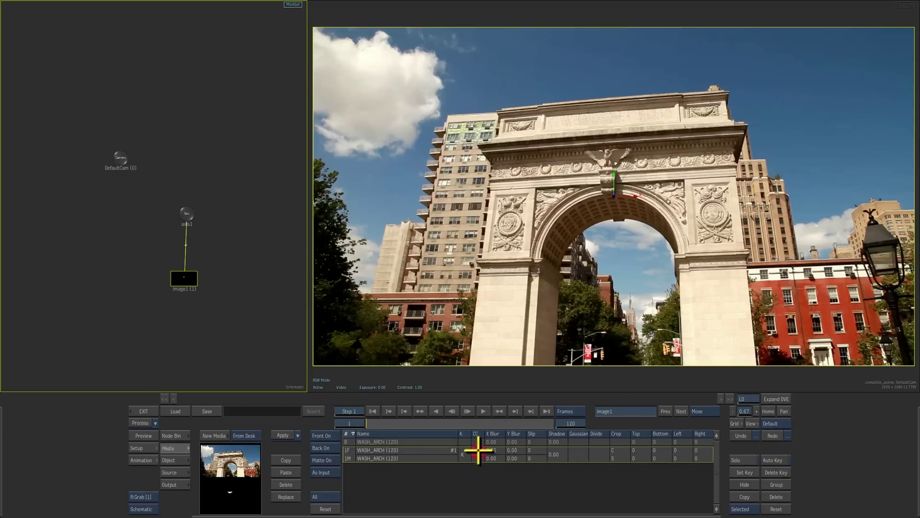
{"action": "left_click", "coordinate": [478, 449]}
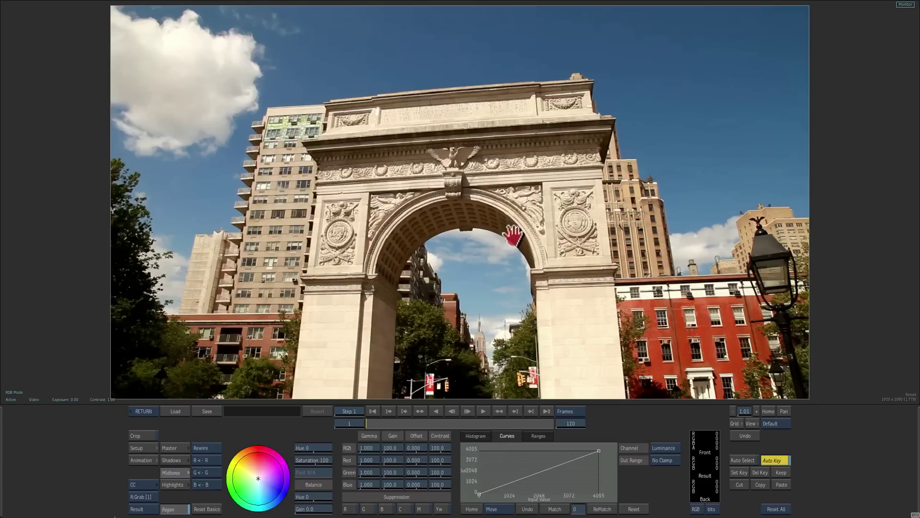
Tint the eagle yellow on Master, then load the 'gold' Colour Warper setup
{"action": "left_click_drag", "start_coordinate": [513, 235], "coordinate": [495, 302]}
{"action": "left_click_drag", "start_coordinate": [488, 230], "coordinate": [538, 218]}
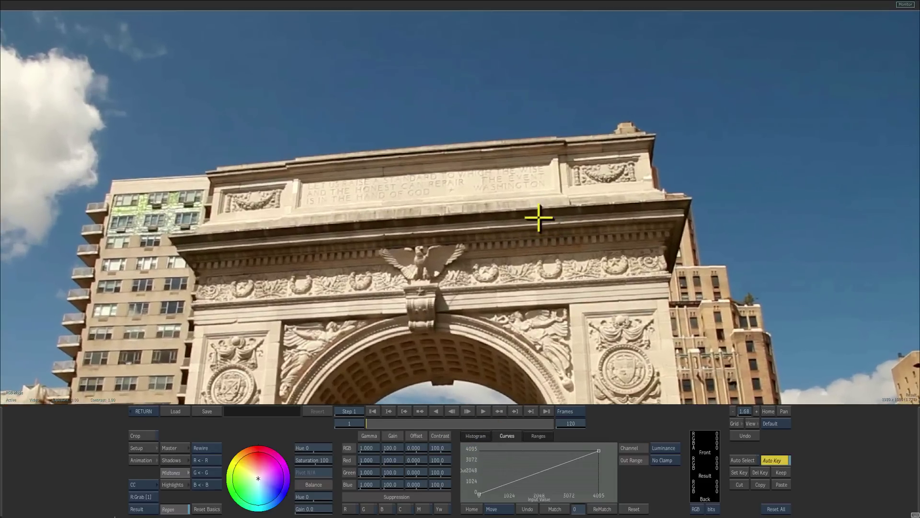
{"action": "left_click", "coordinate": [182, 448]}
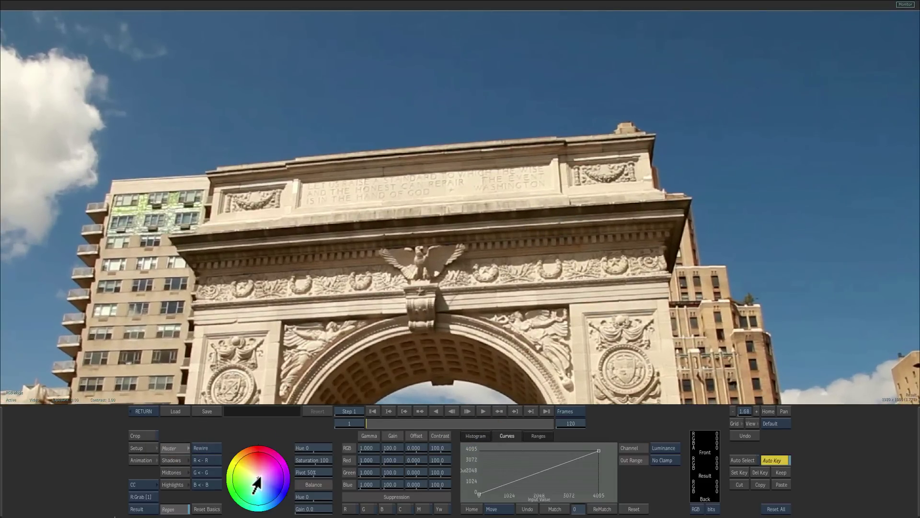
{"action": "left_click_drag", "start_coordinate": [255, 477], "coordinate": [245, 472]}
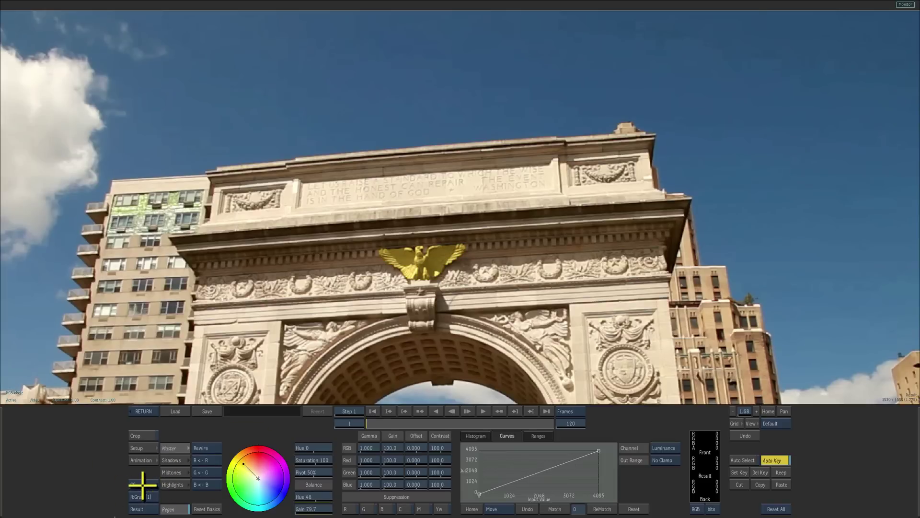
{"action": "left_click_drag", "start_coordinate": [142, 484], "coordinate": [140, 456]}
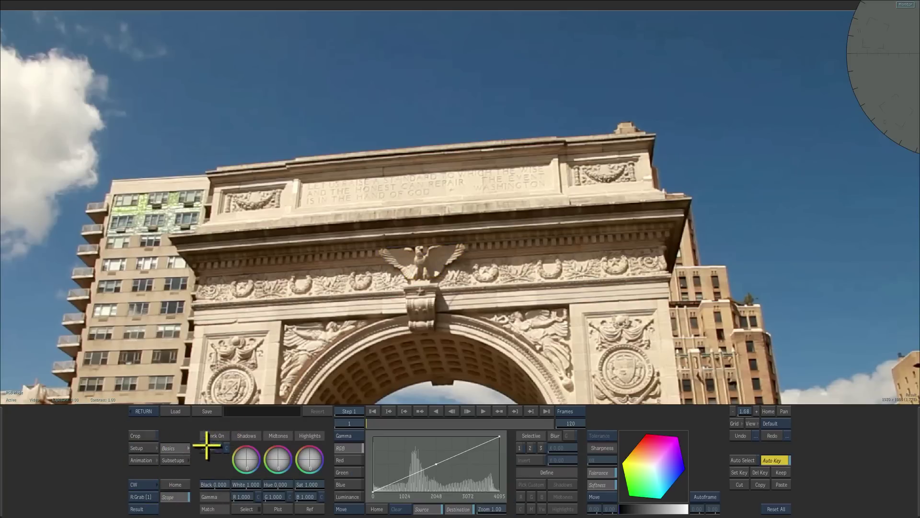
{"action": "left_click", "coordinate": [175, 411]}
{"action": "double_click", "coordinate": [391, 152]}
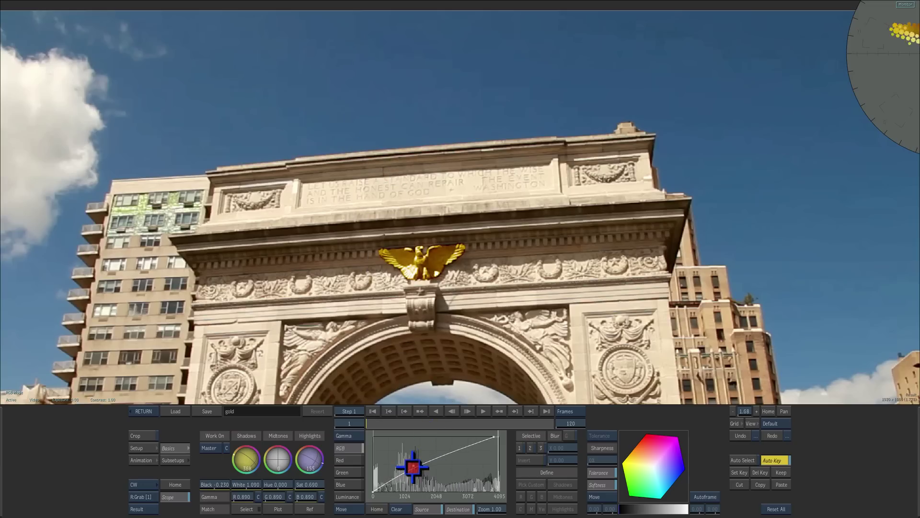
{"action": "left_click", "coordinate": [144, 411]}
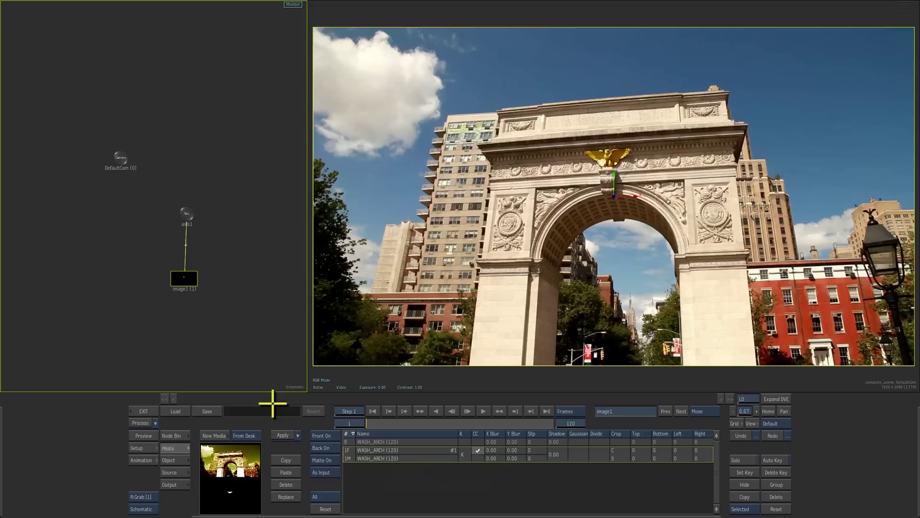
Play the clip from a later frame to review the gold eagle
{"action": "left_click_drag", "start_coordinate": [376, 421], "coordinate": [473, 421]}
{"action": "left_click", "coordinate": [499, 416]}
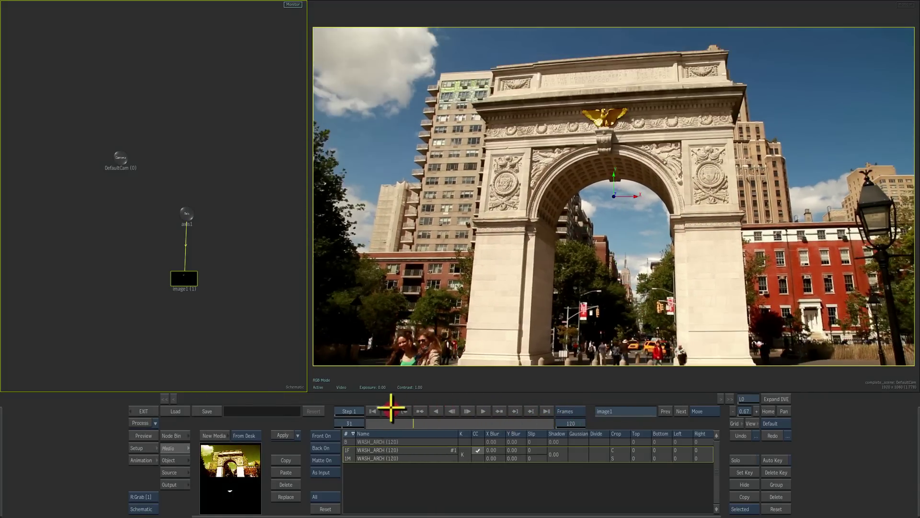
{"action": "left_click", "coordinate": [304, 405]}
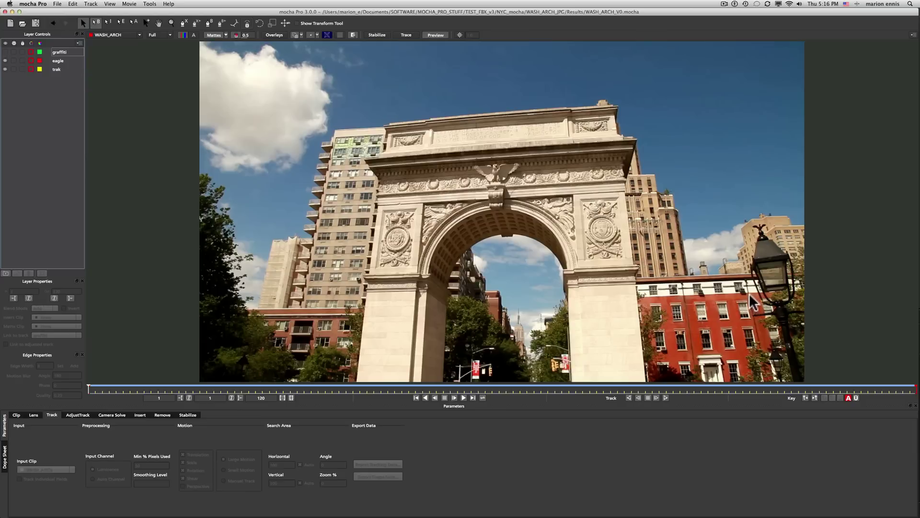
Step through the clip to frame 37 and back to frame 1, selecting the graffiti layer
{"action": "left_click", "coordinate": [478, 341]}
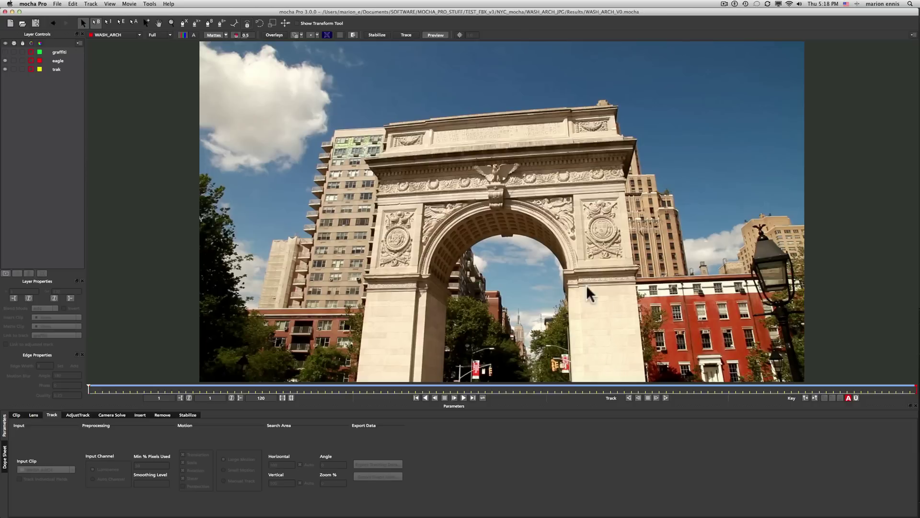
{"action": "left_click", "coordinate": [90, 389]}
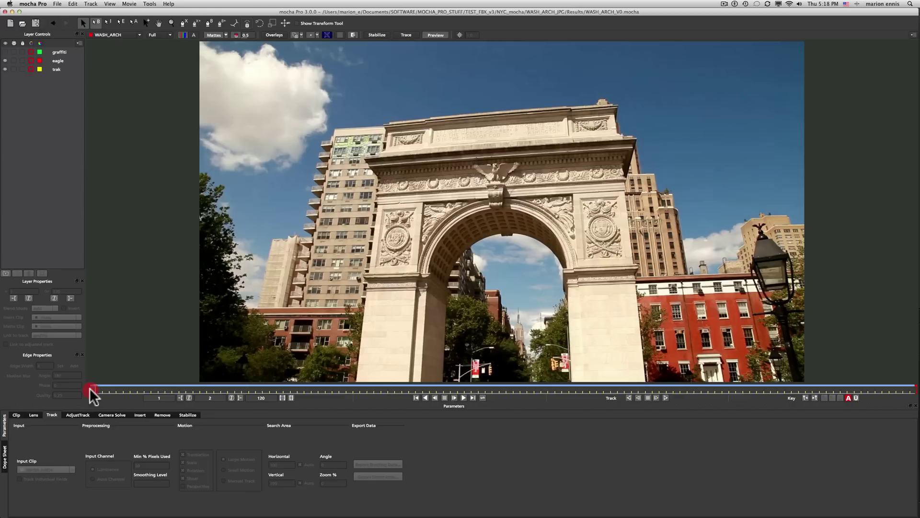
{"action": "left_click_drag", "start_coordinate": [96, 387], "coordinate": [48, 371]}
{"action": "left_click", "coordinate": [58, 53]}
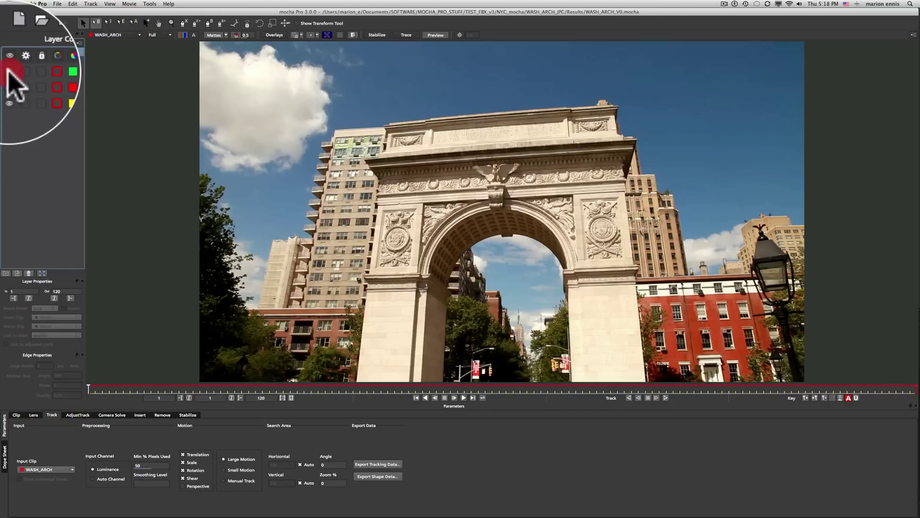
Make the graffiti layer visible, preview it on later frames, and link it to the trak track
{"action": "left_click", "coordinate": [5, 53]}
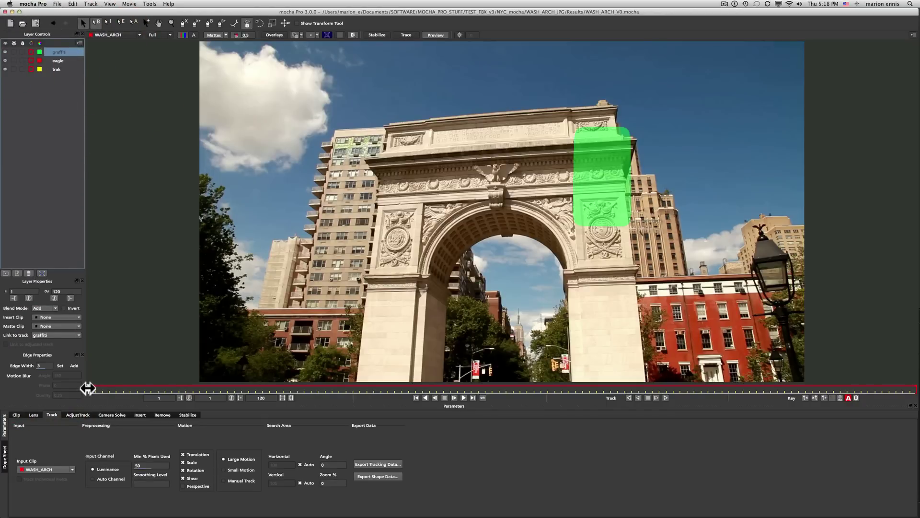
{"action": "left_click_drag", "start_coordinate": [87, 388], "coordinate": [7, 359]}
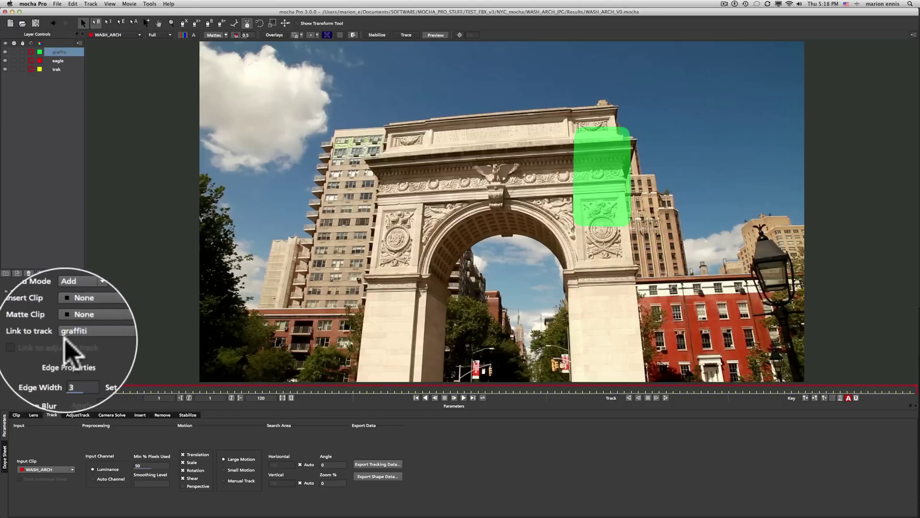
{"action": "left_click", "coordinate": [44, 335]}
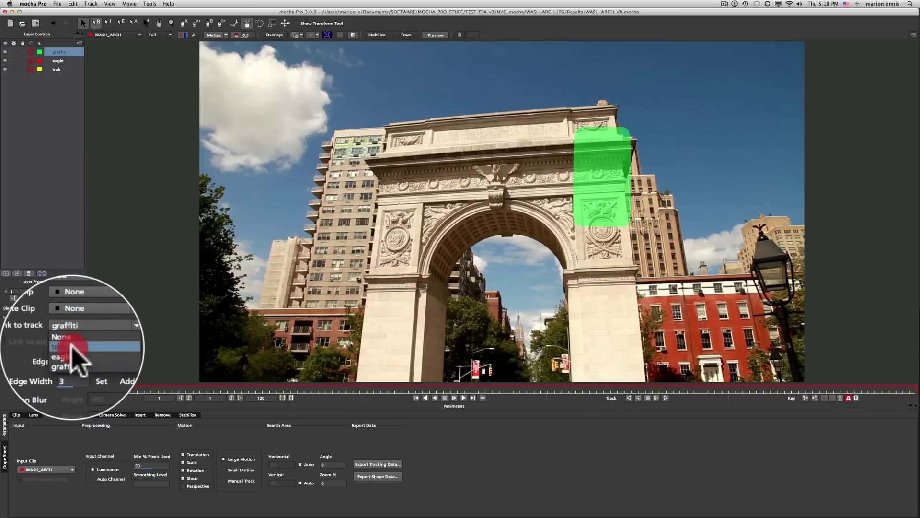
{"action": "left_click", "coordinate": [50, 346]}
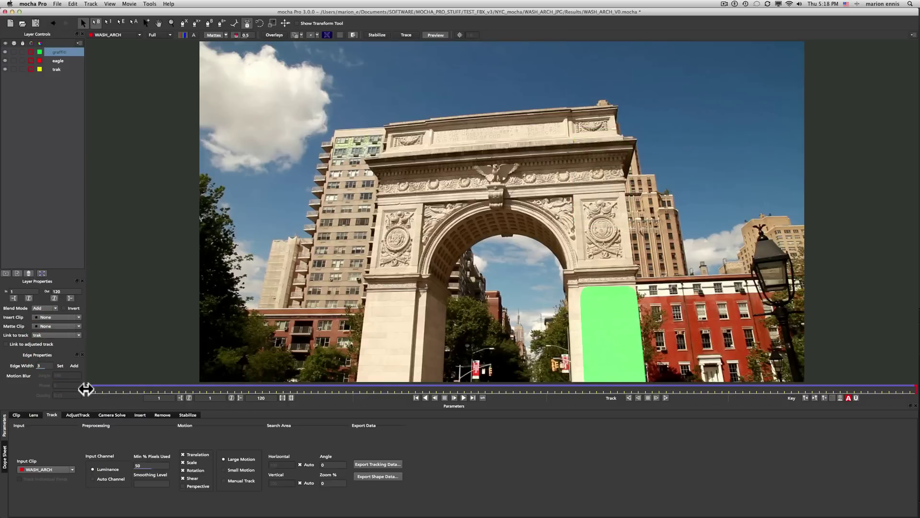
Scrub later frames with Show Grid on to confirm the surface follows the right pillar
{"action": "left_click_drag", "start_coordinate": [86, 389], "coordinate": [485, 372]}
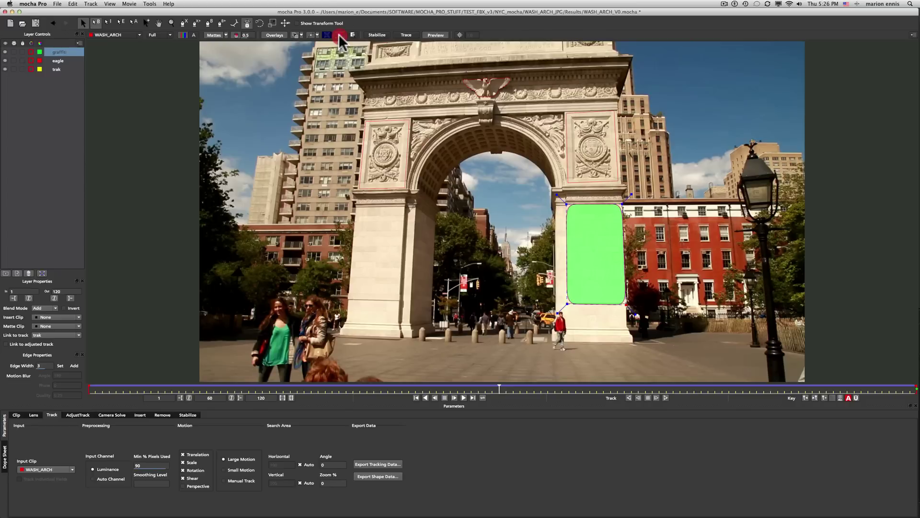
{"action": "left_click", "coordinate": [339, 35]}
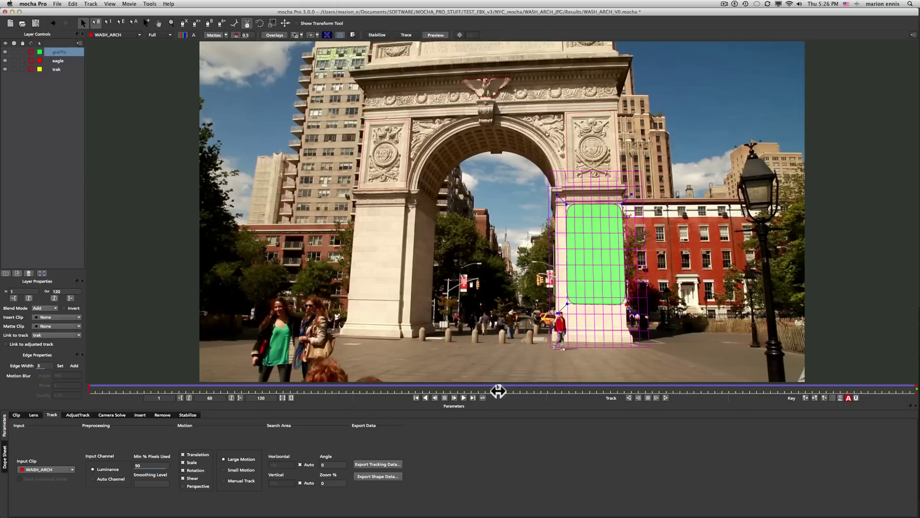
{"action": "left_click_drag", "start_coordinate": [503, 388], "coordinate": [554, 387]}
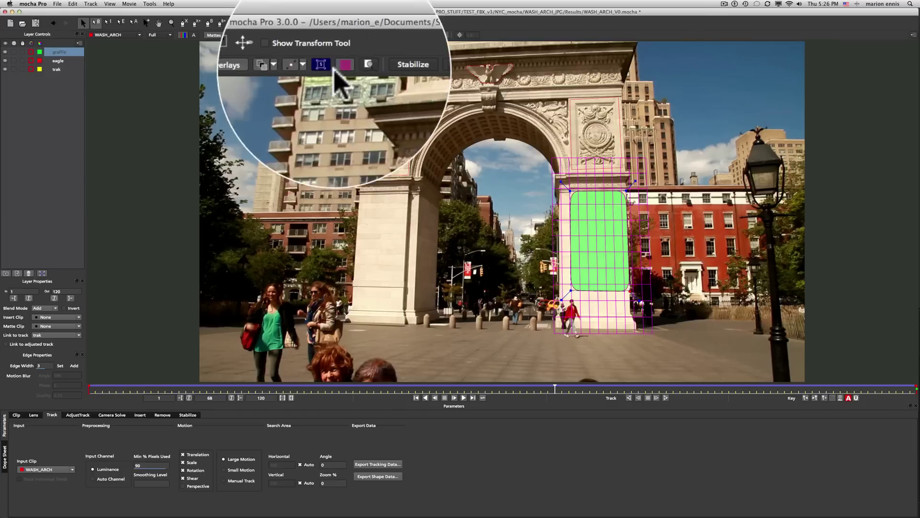
Hide the grid, show the planar surface on an earlier frame, and enable magnified view
{"action": "left_click", "coordinate": [341, 35]}
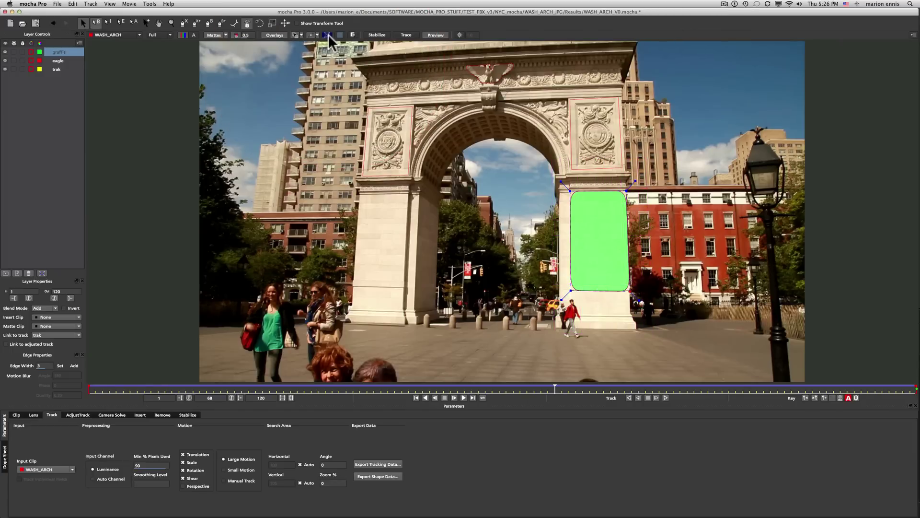
{"action": "left_click", "coordinate": [327, 35]}
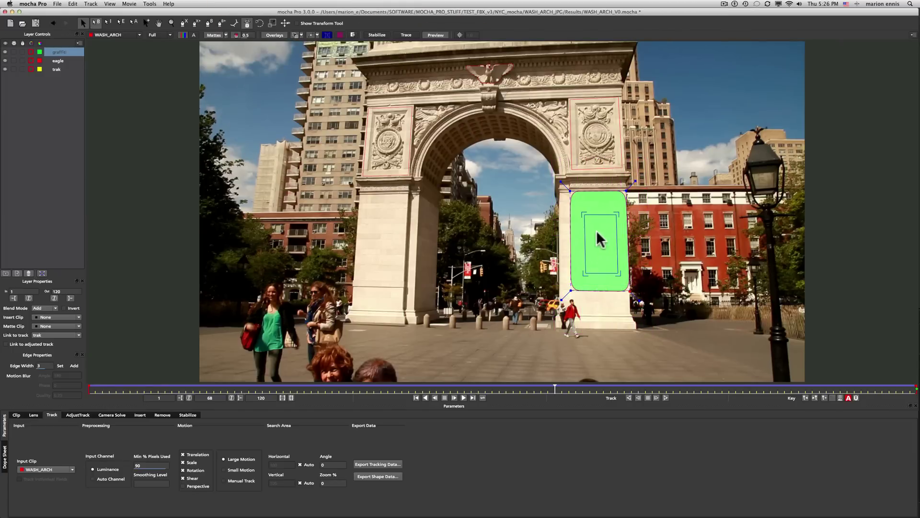
{"action": "left_click_drag", "start_coordinate": [554, 390], "coordinate": [499, 386]}
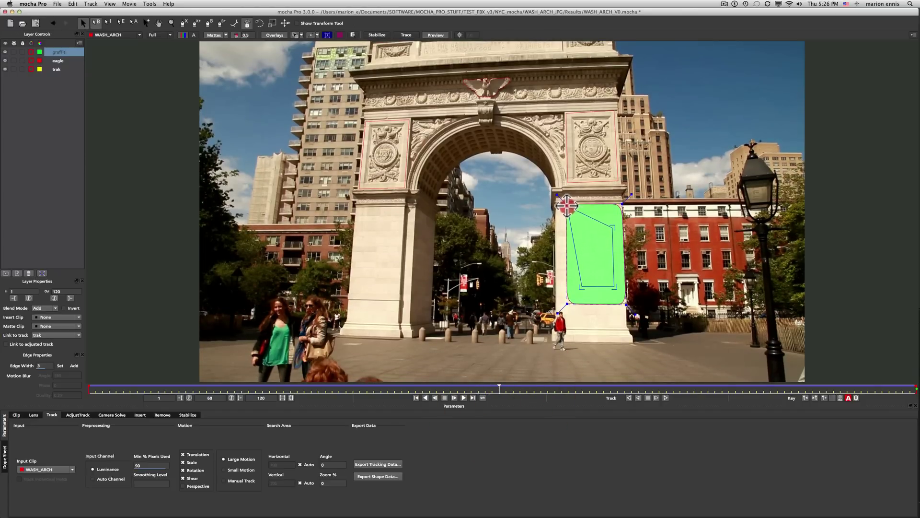
{"action": "left_click", "coordinate": [577, 229]}
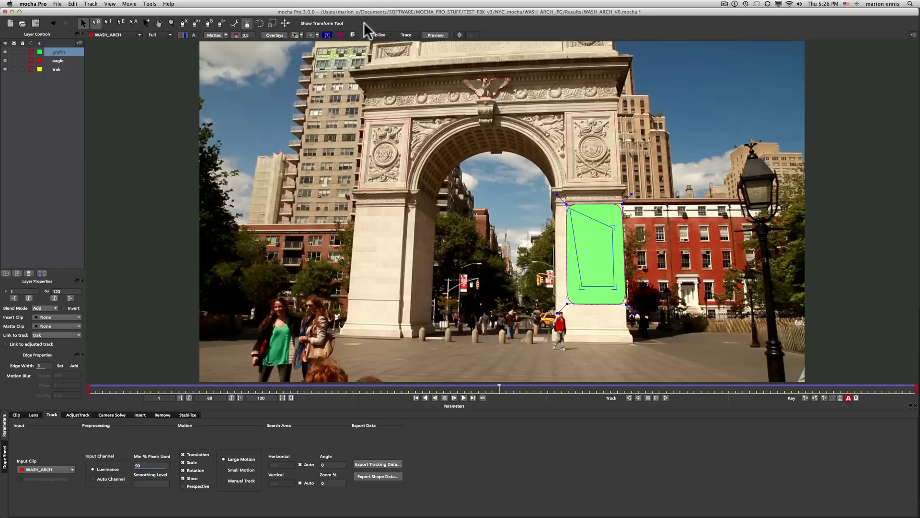
{"action": "left_click", "coordinate": [353, 35]}
Drag the surface's four corners onto the green graffiti shape's corners on the pillar
{"action": "left_click_drag", "start_coordinate": [568, 207], "coordinate": [566, 203]}
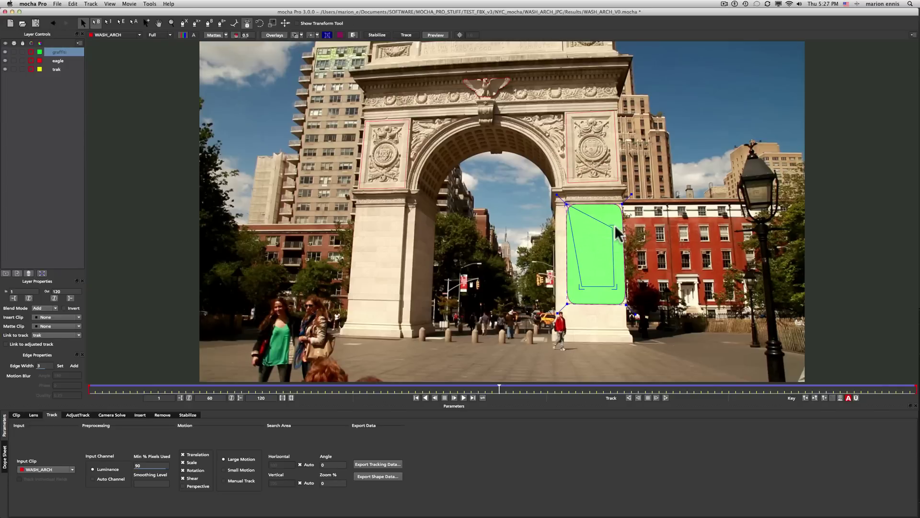
{"action": "left_click_drag", "start_coordinate": [614, 227], "coordinate": [622, 203]}
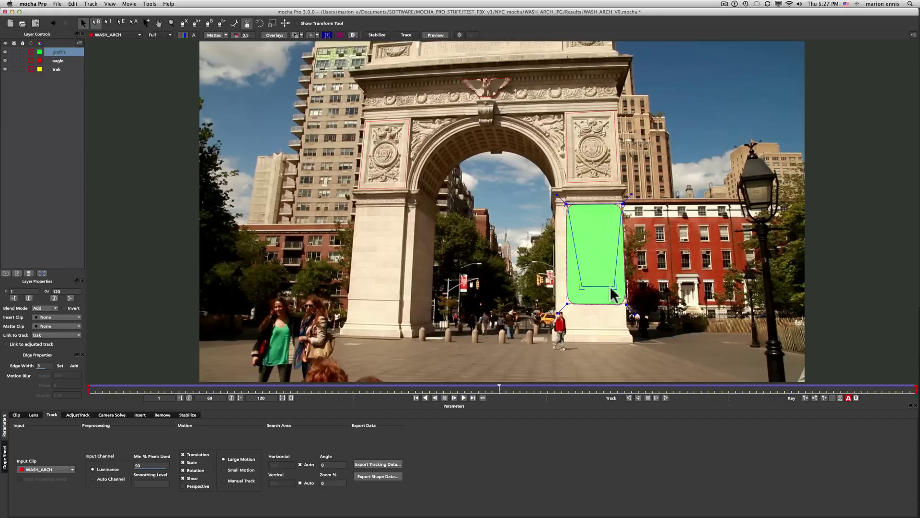
{"action": "left_click_drag", "start_coordinate": [580, 286], "coordinate": [566, 303]}
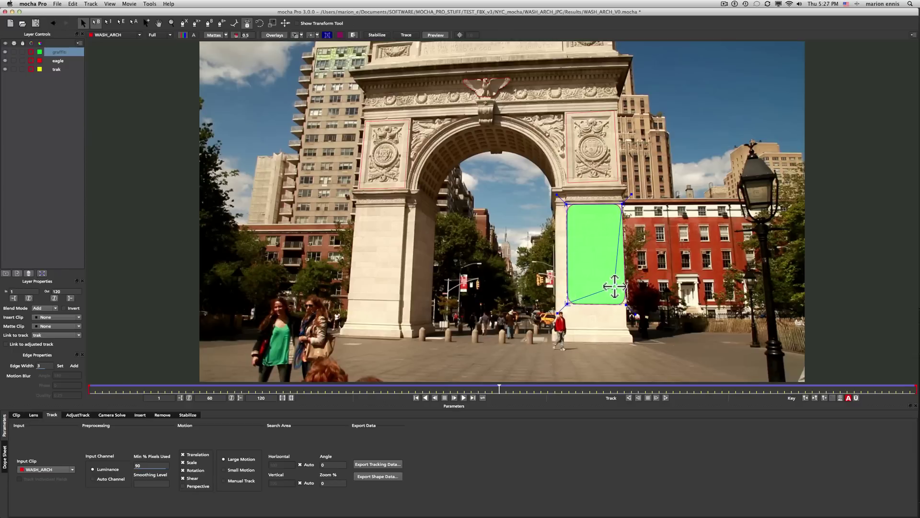
{"action": "left_click_drag", "start_coordinate": [614, 286], "coordinate": [627, 304]}
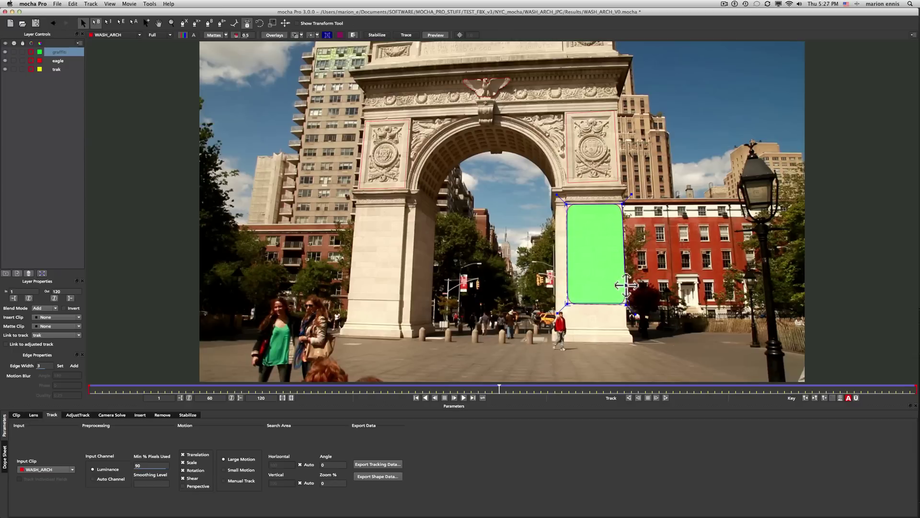
In AdjustTrack, nudge the reference point up, right, left, down and diagonally to refine it
{"action": "left_click", "coordinate": [82, 416]}
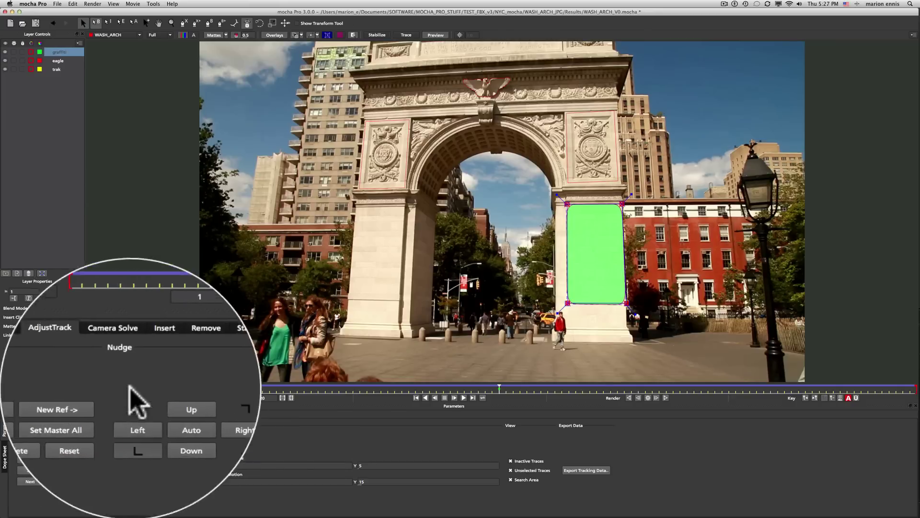
{"action": "left_click", "coordinate": [188, 469]}
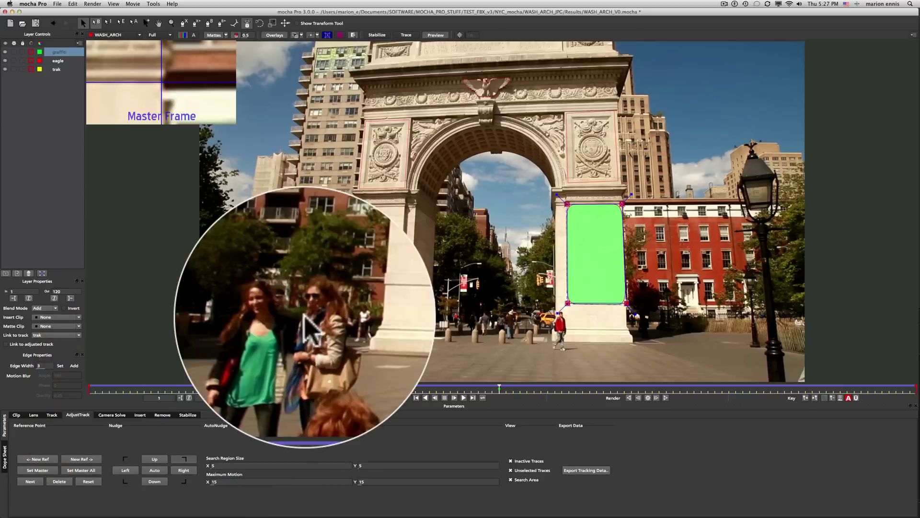
{"action": "left_click", "coordinate": [155, 458]}
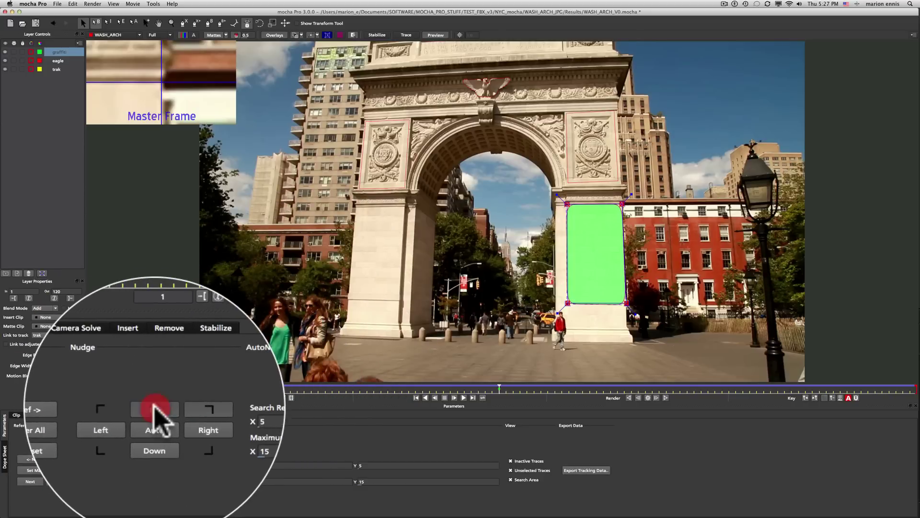
{"action": "left_click", "coordinate": [154, 459]}
{"action": "left_click", "coordinate": [155, 459]}
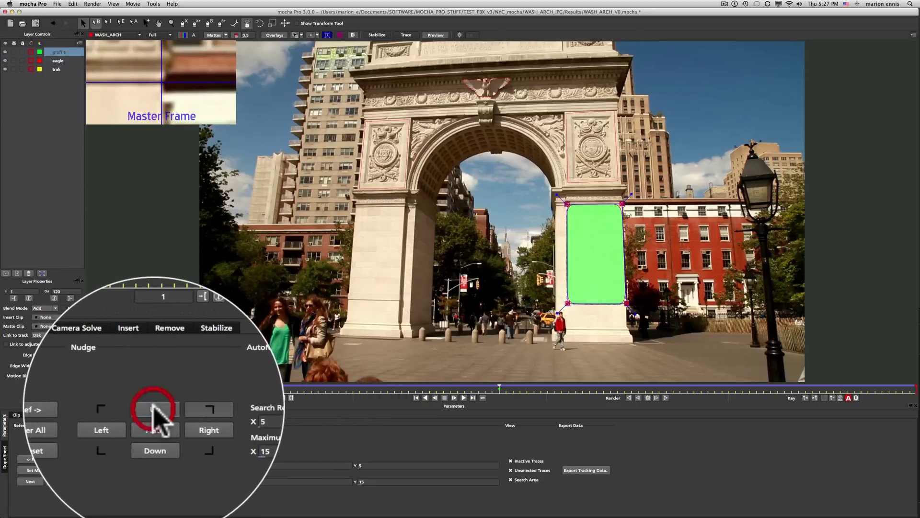
{"action": "left_click", "coordinate": [187, 430]}
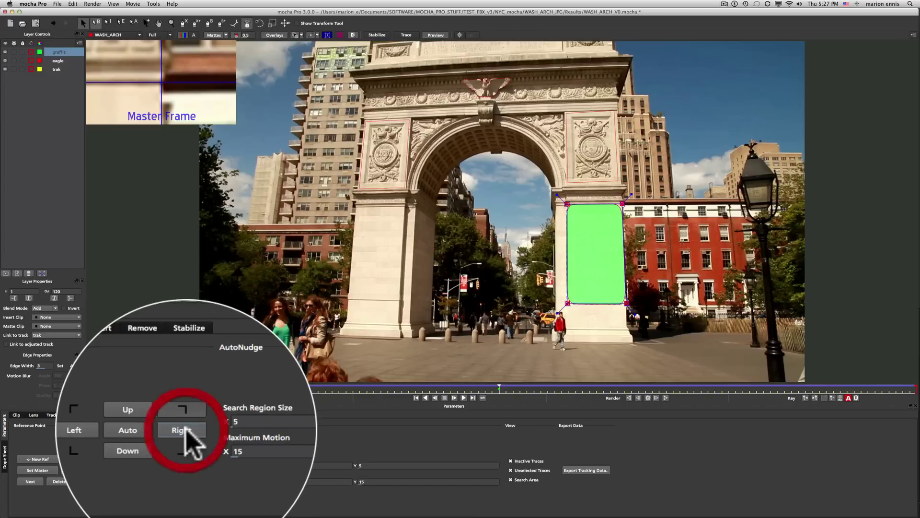
{"action": "left_click", "coordinate": [187, 430]}
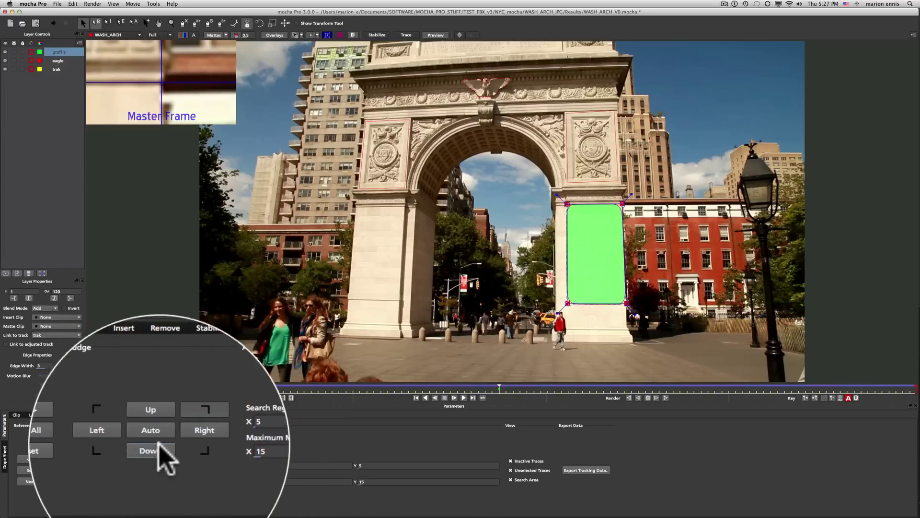
{"action": "left_click", "coordinate": [126, 459]}
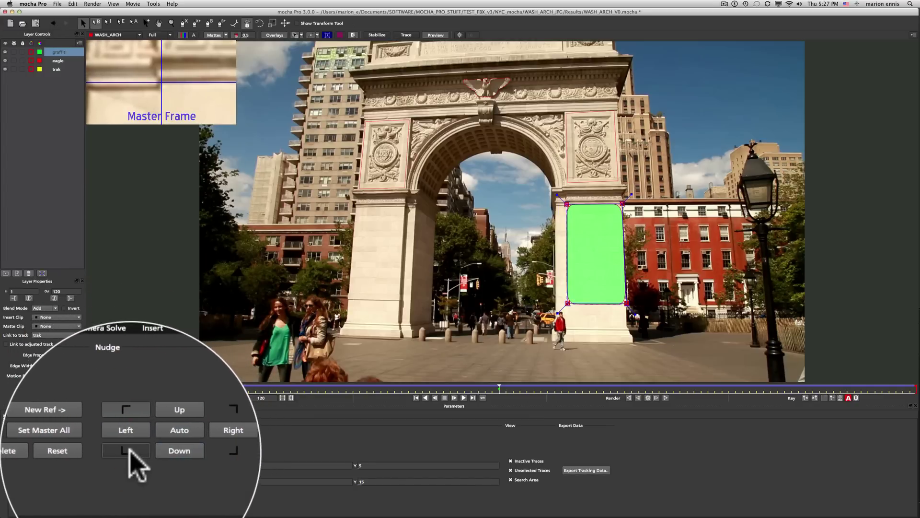
{"action": "left_click", "coordinate": [130, 448]}
{"action": "left_click", "coordinate": [129, 433]}
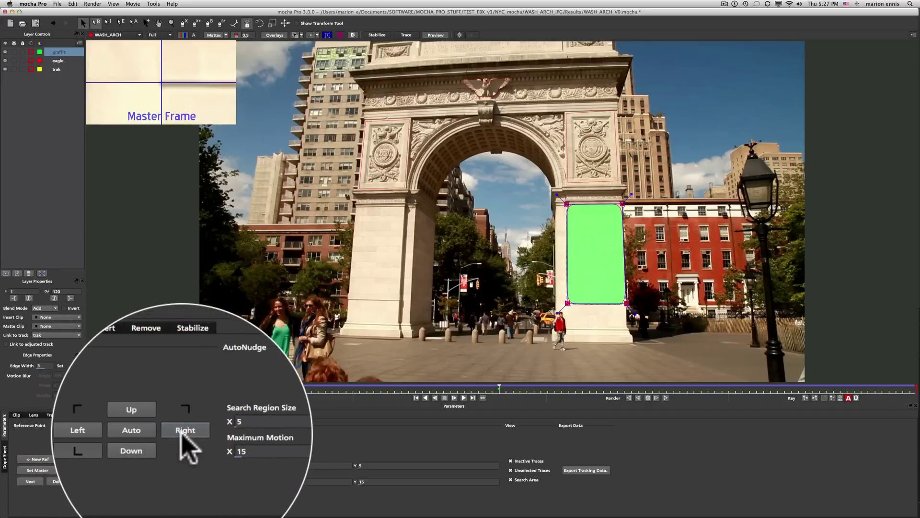
{"action": "left_click", "coordinate": [185, 448]}
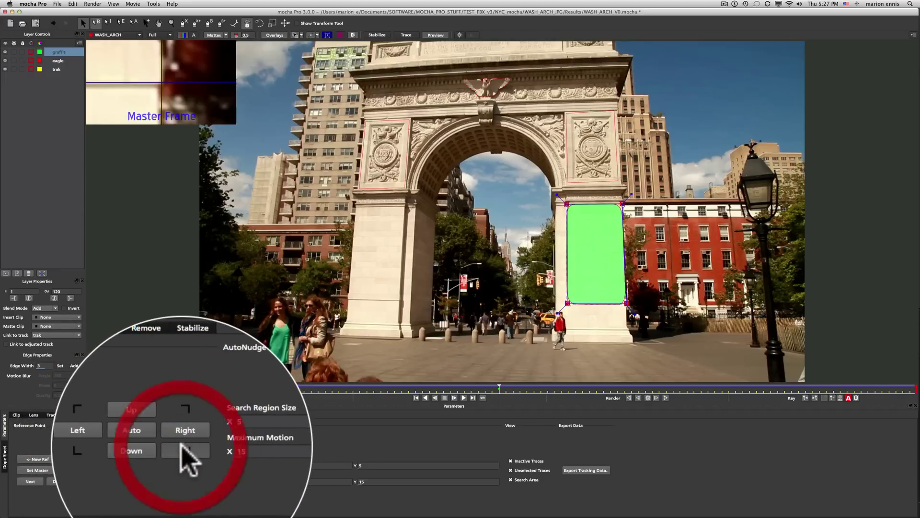
{"action": "left_click", "coordinate": [153, 451]}
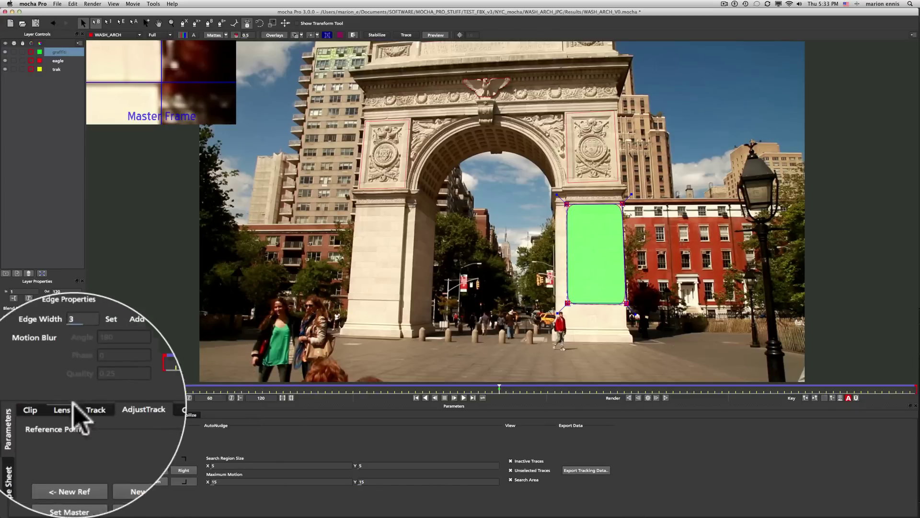
Export the tracking data as graffiti_cornerpin in Autodesk IFFFSE Point Tracker Data format
{"action": "left_click", "coordinate": [51, 414]}
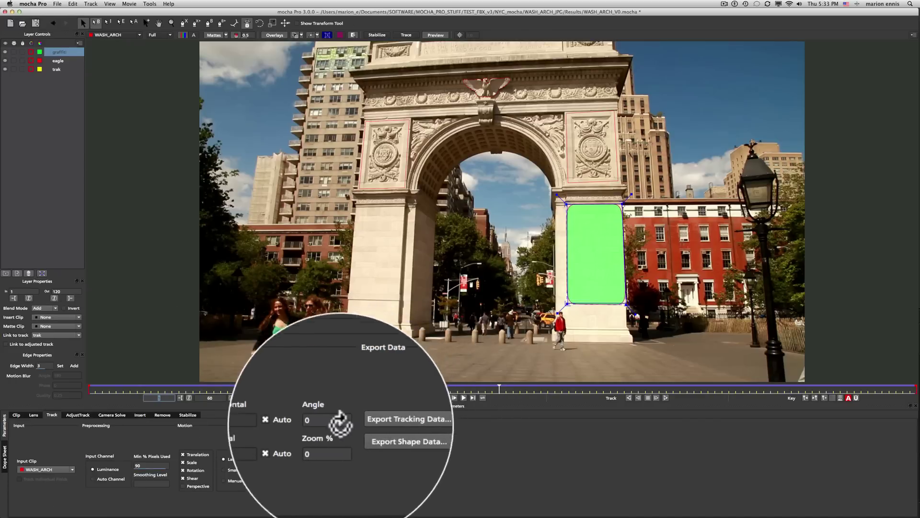
{"action": "left_click", "coordinate": [67, 415]}
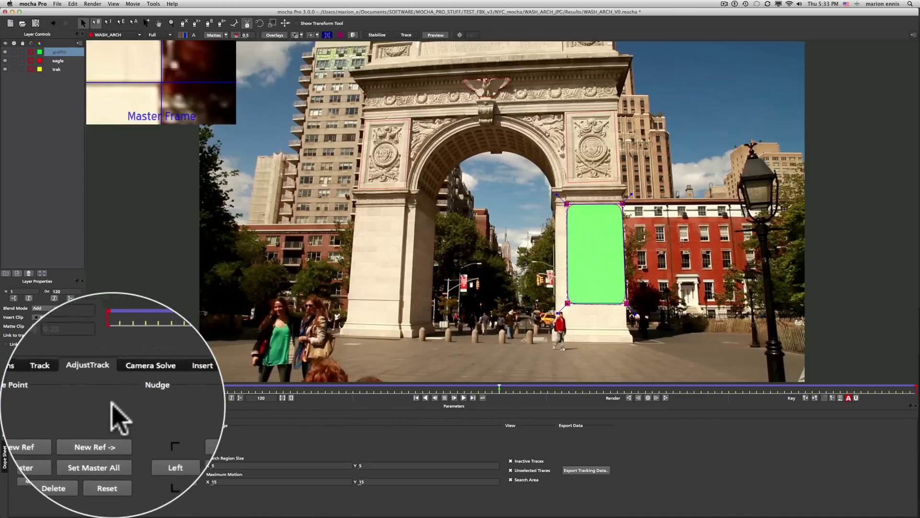
{"action": "left_click", "coordinate": [589, 469]}
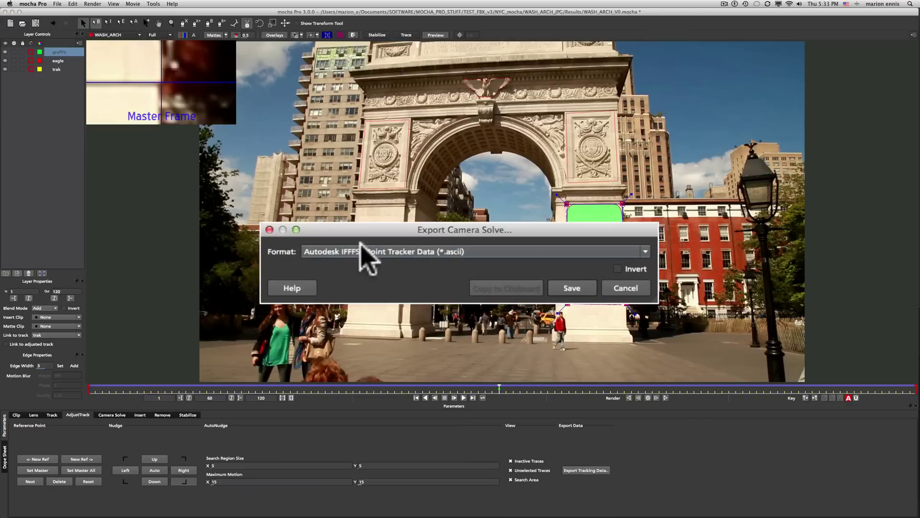
{"action": "left_click", "coordinate": [363, 250]}
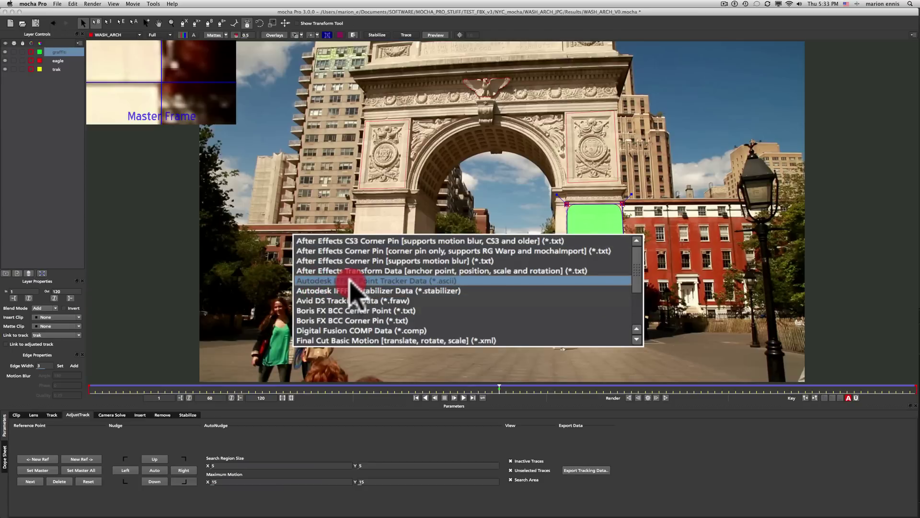
{"action": "left_click", "coordinate": [406, 281]}
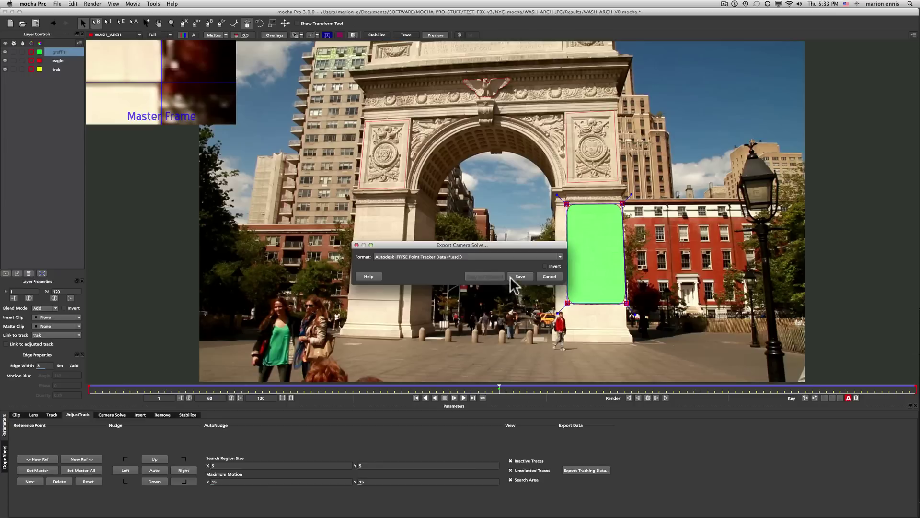
{"action": "left_click", "coordinate": [520, 276]}
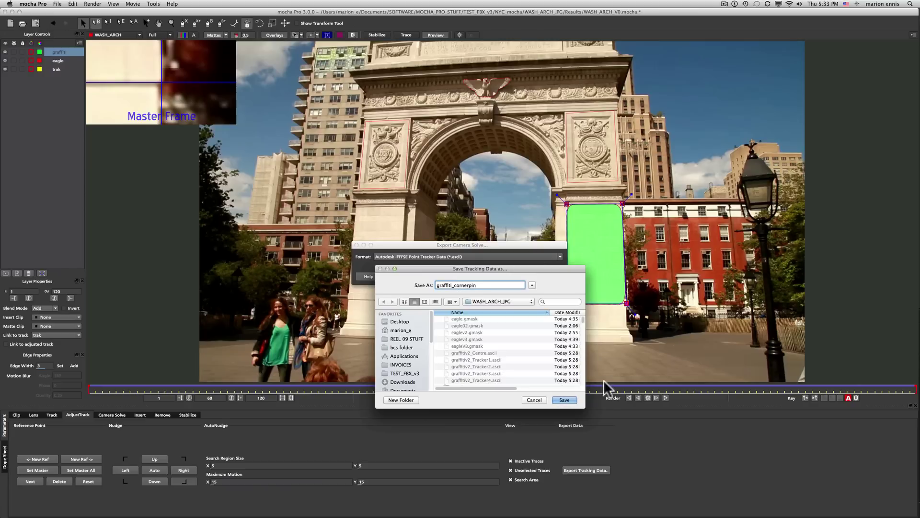
{"action": "left_click", "coordinate": [564, 400]}
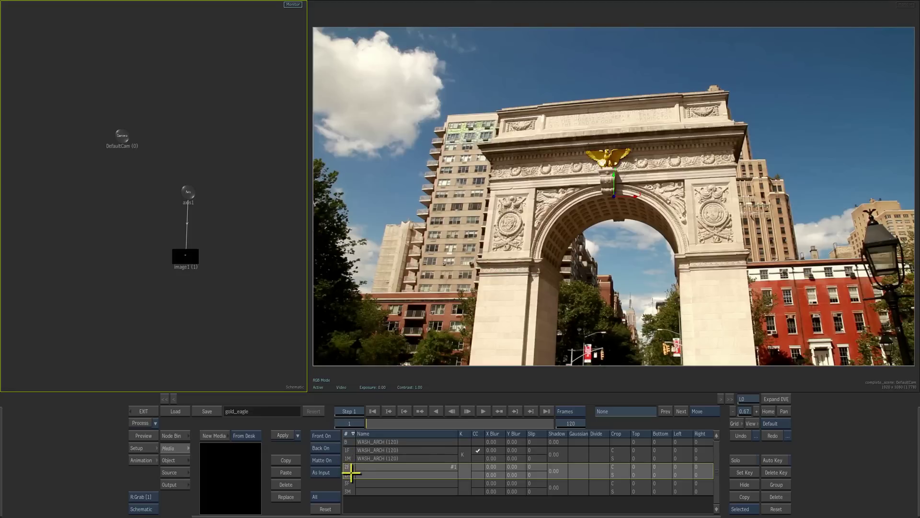
Load the NEW YORK graffiti clip into the empty 2F media layer and show the node bin
{"action": "left_click", "coordinate": [546, 411]}
{"action": "left_click", "coordinate": [372, 411]}
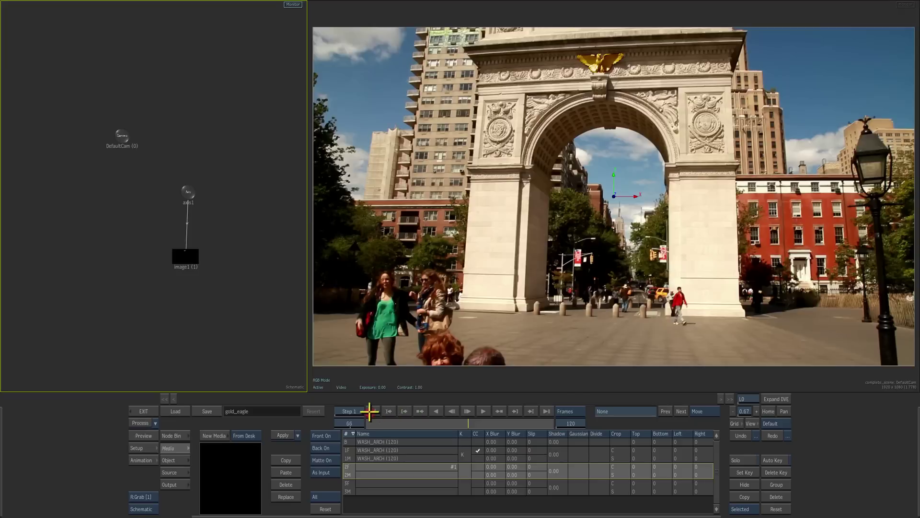
{"action": "left_click", "coordinate": [351, 471]}
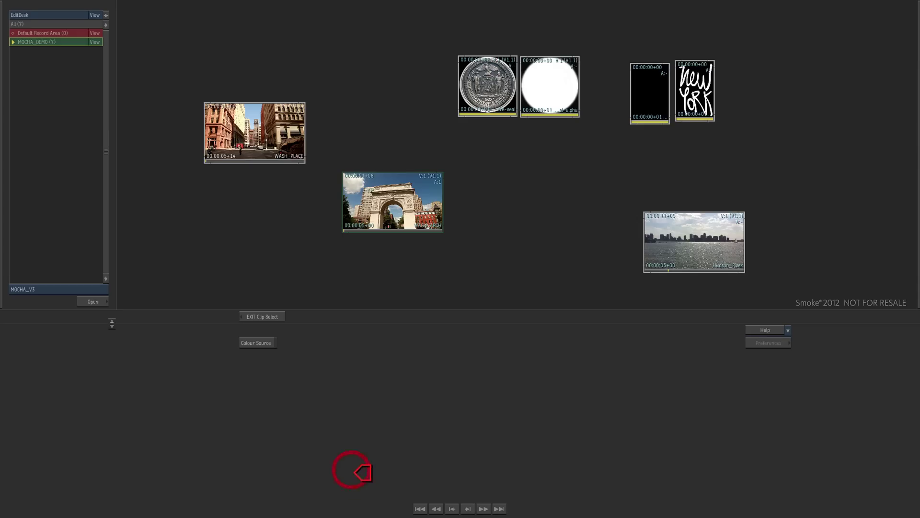
{"action": "left_click", "coordinate": [687, 66]}
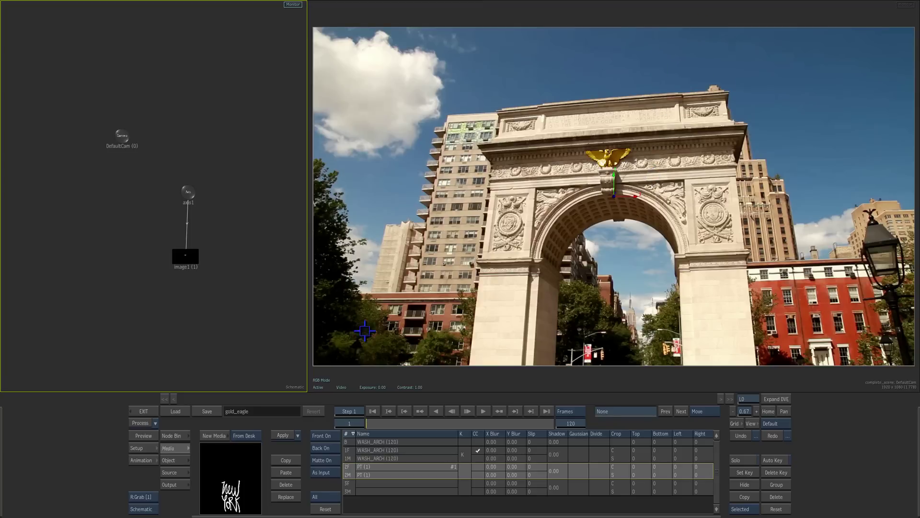
{"action": "left_click", "coordinate": [177, 435]}
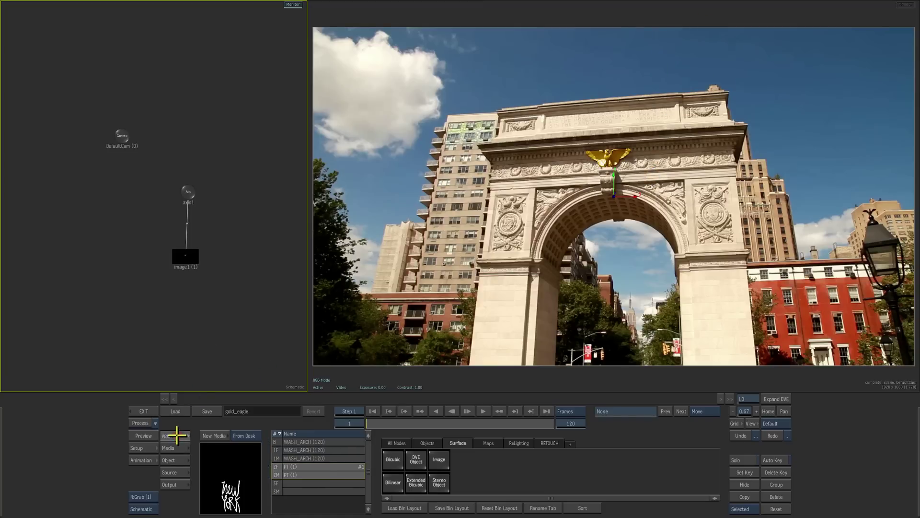
Add a bilinear surface and parent it to axis2
{"action": "left_click", "coordinate": [393, 482]}
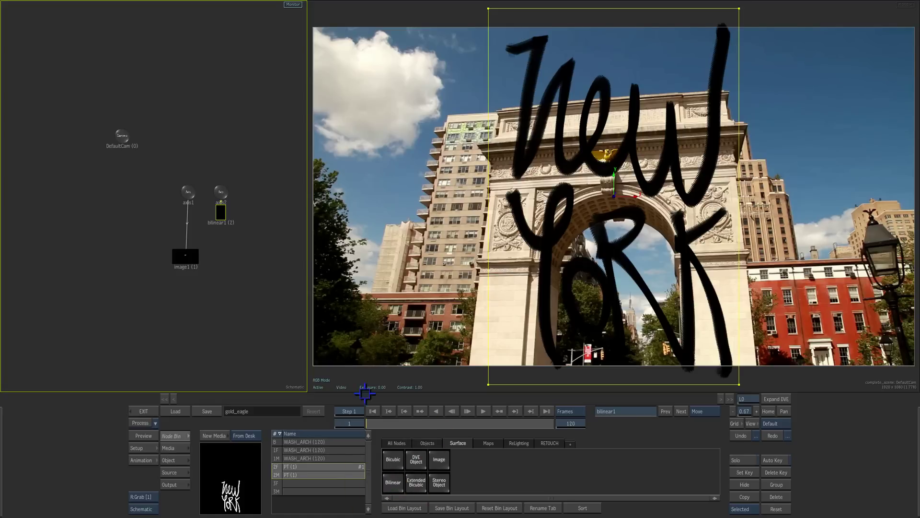
{"action": "left_click_drag", "start_coordinate": [378, 423], "coordinate": [219, 424]}
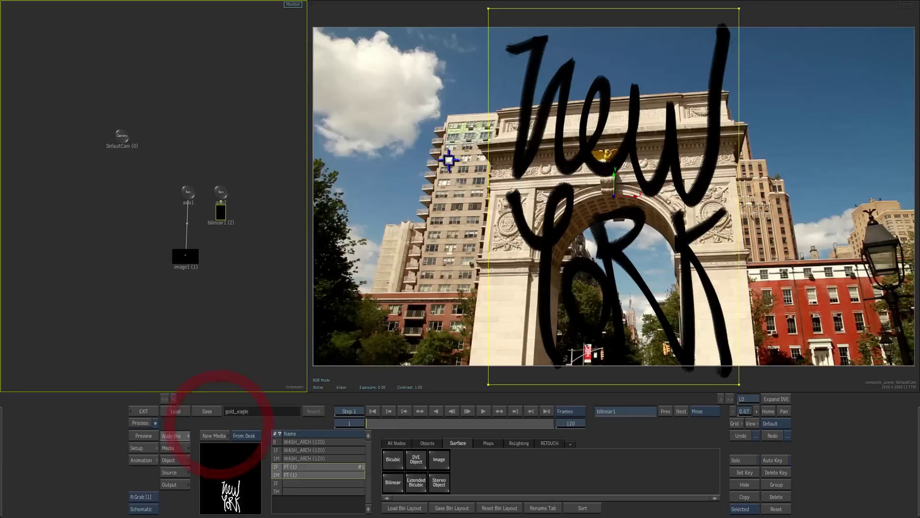
{"action": "left_click_drag", "start_coordinate": [223, 213], "coordinate": [222, 254]}
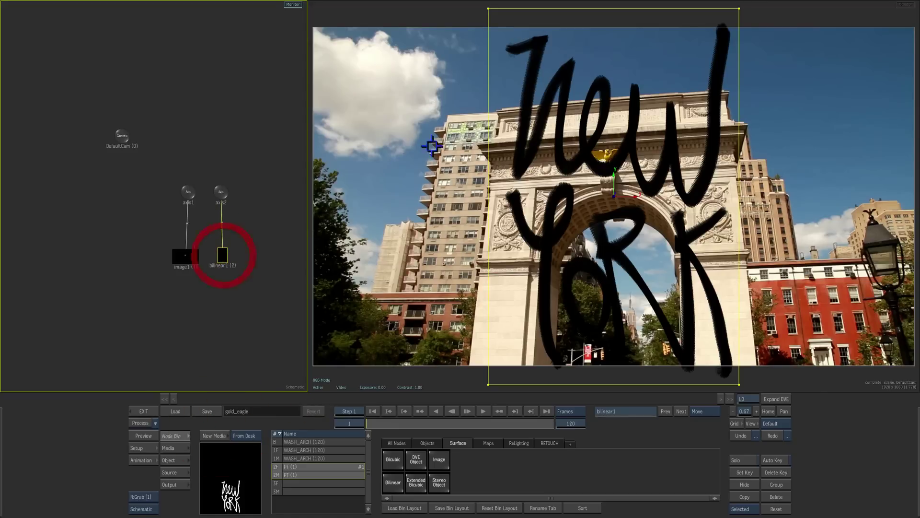
Pin the graffiti surface's corners onto the arch's right pillar
{"action": "left_click_drag", "start_coordinate": [488, 8], "coordinate": [746, 244]}
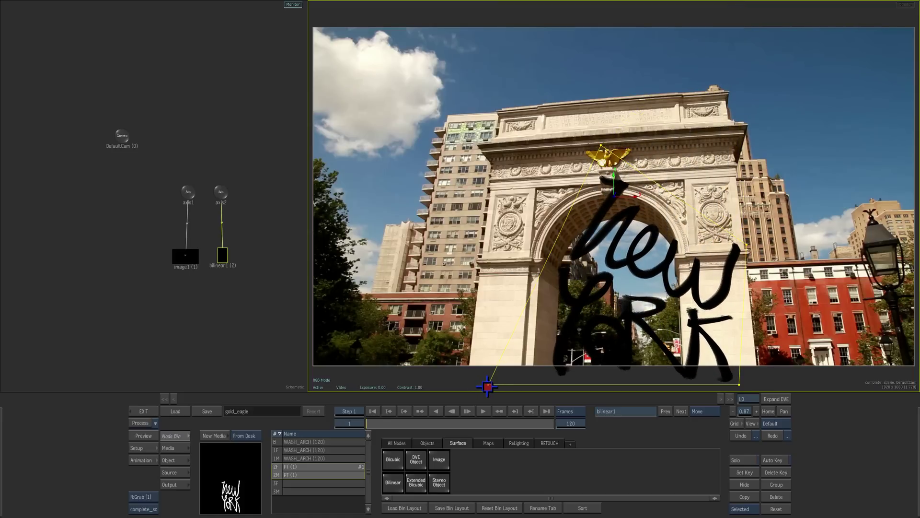
{"action": "left_click", "coordinate": [487, 385]}
{"action": "left_click_drag", "start_coordinate": [487, 383], "coordinate": [756, 364]}
{"action": "left_click_drag", "start_coordinate": [599, 148], "coordinate": [670, 256]}
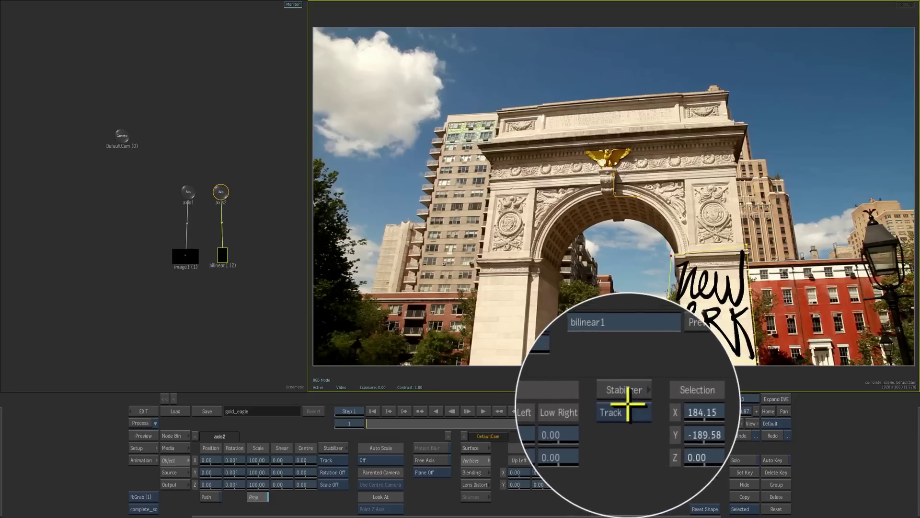
Open the Stabilizer for the surface corners, set Load mode to Track, and load graffiti_cornerpin_Tracker1 into Tracker 1
{"action": "left_click", "coordinate": [627, 447]}
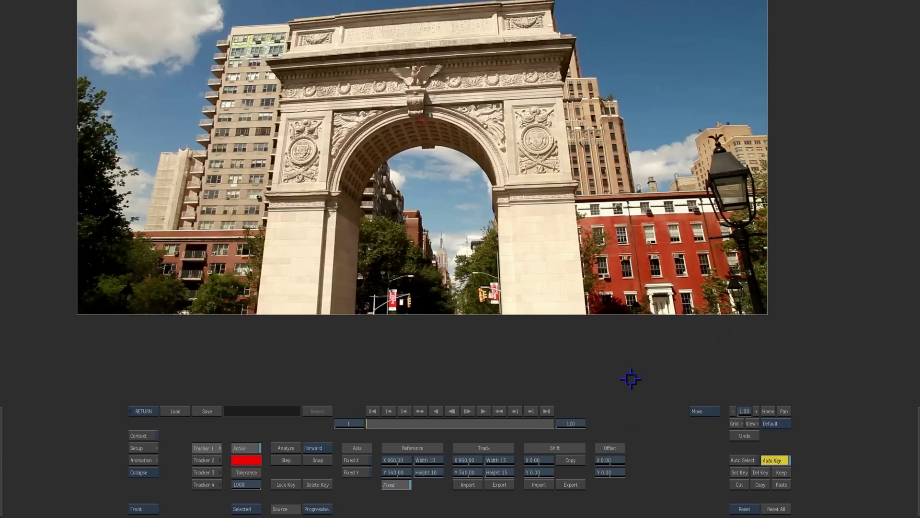
{"action": "left_click", "coordinate": [215, 461]}
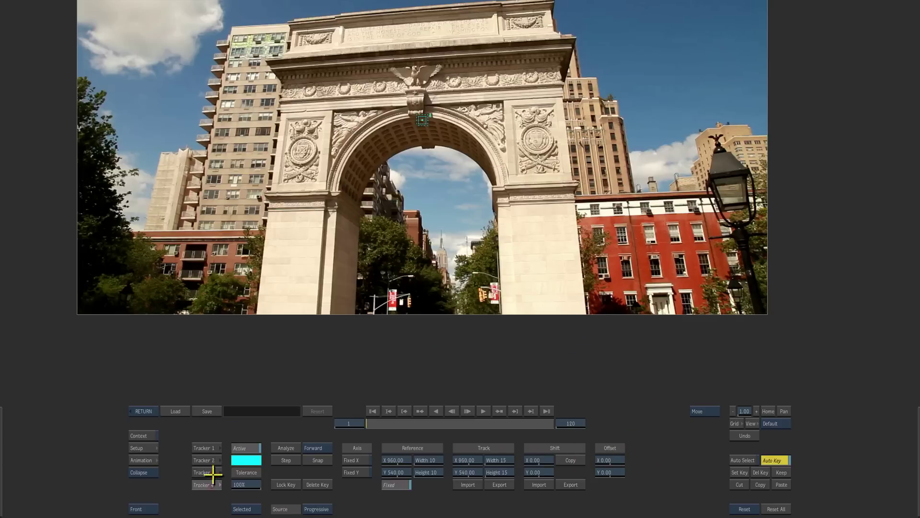
{"action": "left_click", "coordinate": [206, 447]}
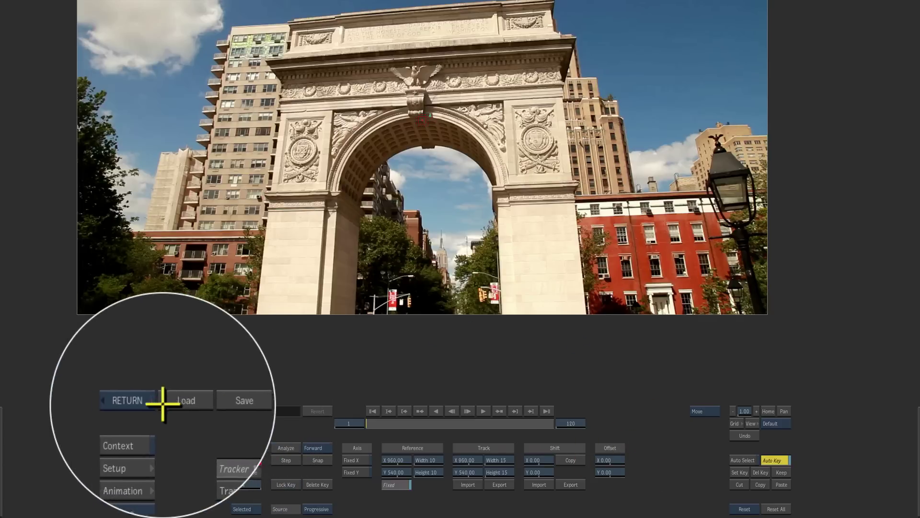
{"action": "left_click", "coordinate": [176, 411]}
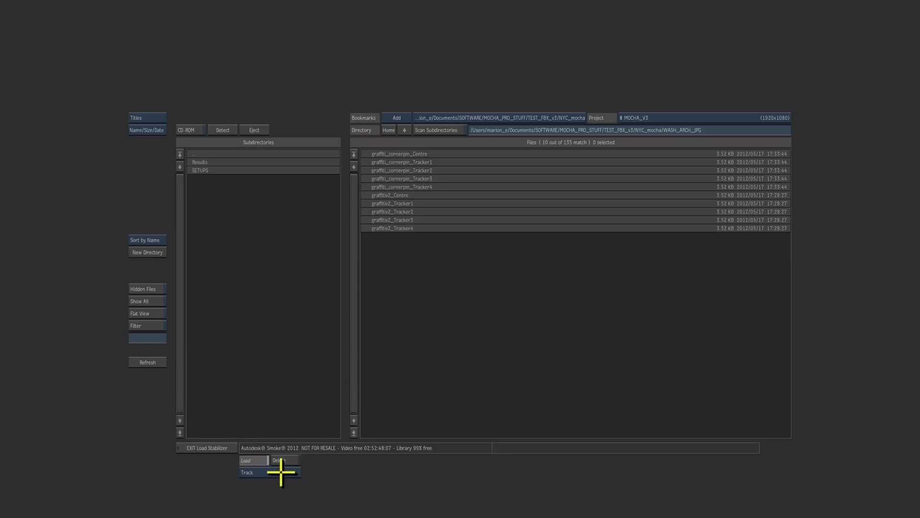
{"action": "left_click", "coordinate": [264, 472]}
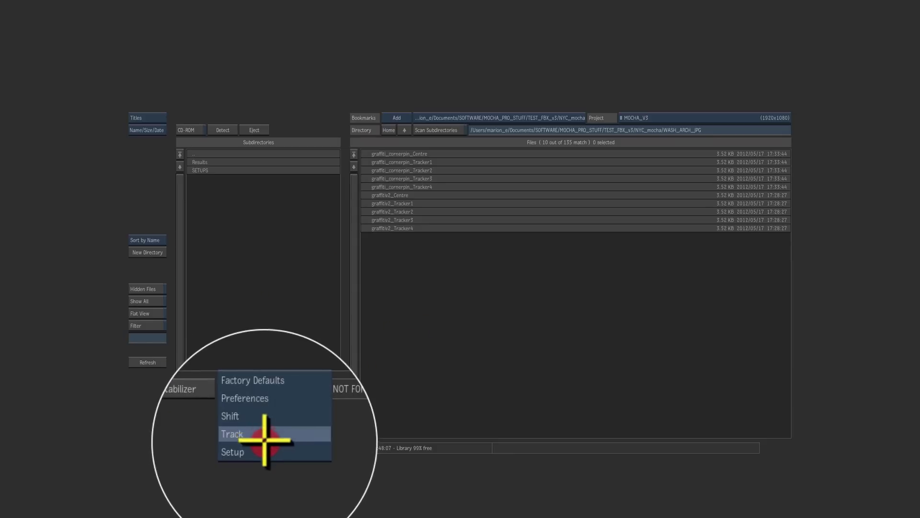
{"action": "left_click", "coordinate": [265, 483]}
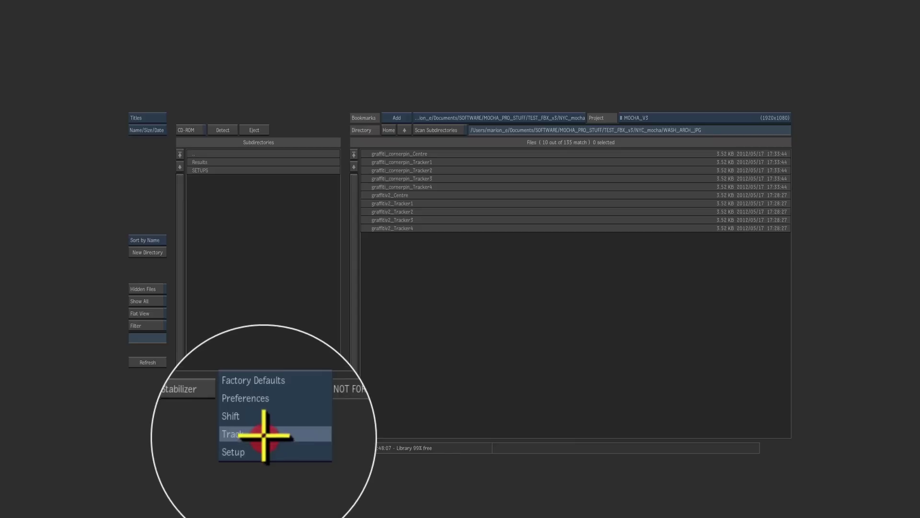
{"action": "left_click", "coordinate": [265, 436]}
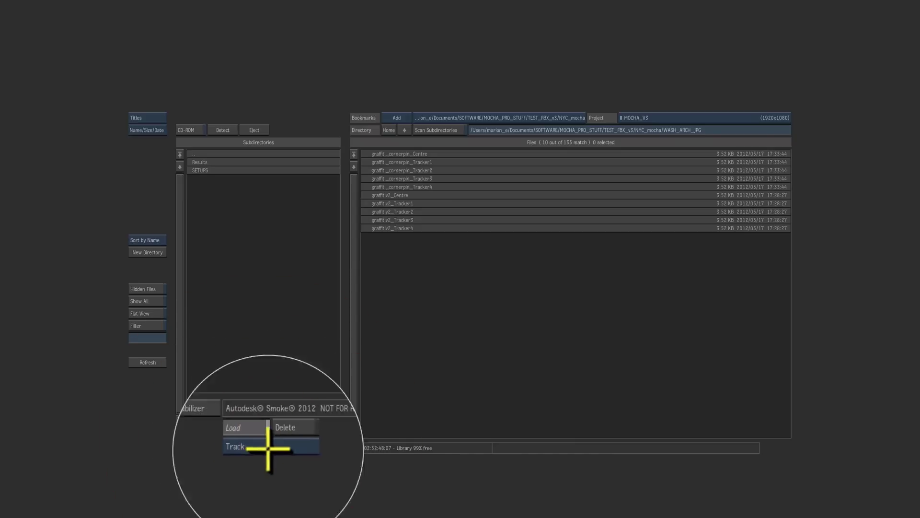
{"action": "left_click", "coordinate": [439, 161]}
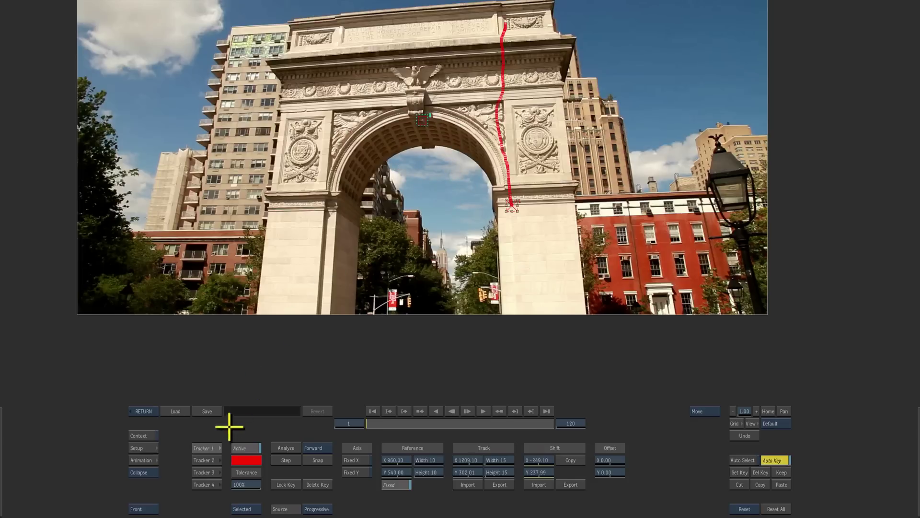
Load graffiti_cornerpin_Tracker2, Tracker3 and Tracker4 into Trackers 2, 3 and 4
{"action": "left_click", "coordinate": [205, 460]}
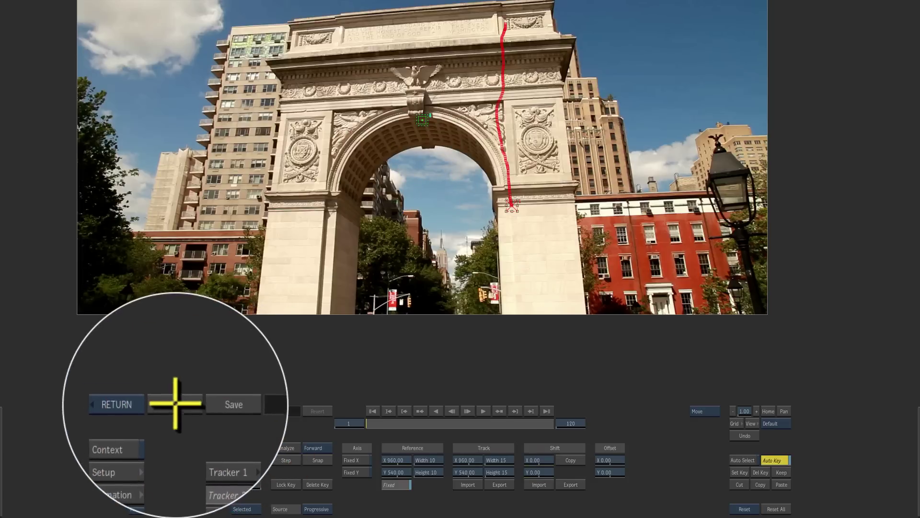
{"action": "left_click", "coordinate": [176, 411]}
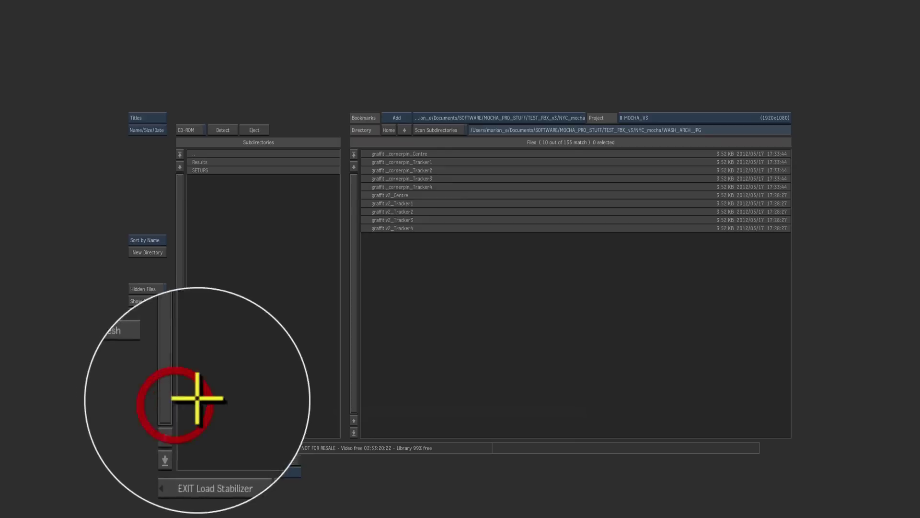
{"action": "left_click", "coordinate": [439, 168]}
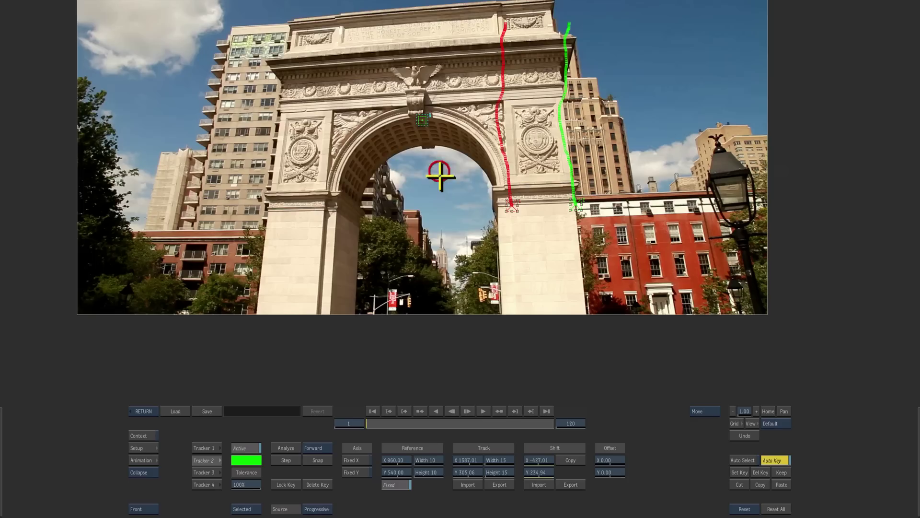
{"action": "left_click", "coordinate": [206, 472]}
{"action": "left_click", "coordinate": [176, 411]}
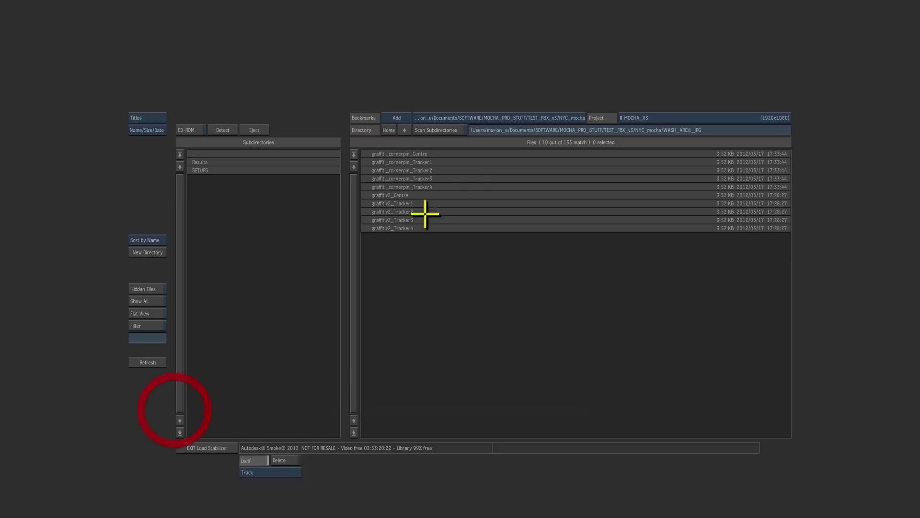
{"action": "left_click", "coordinate": [445, 178]}
{"action": "left_click", "coordinate": [206, 484]}
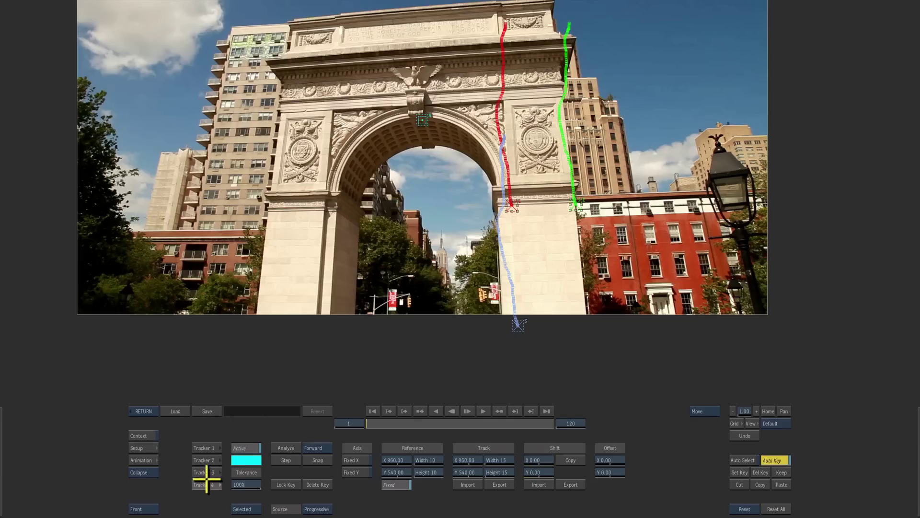
{"action": "left_click", "coordinate": [175, 411]}
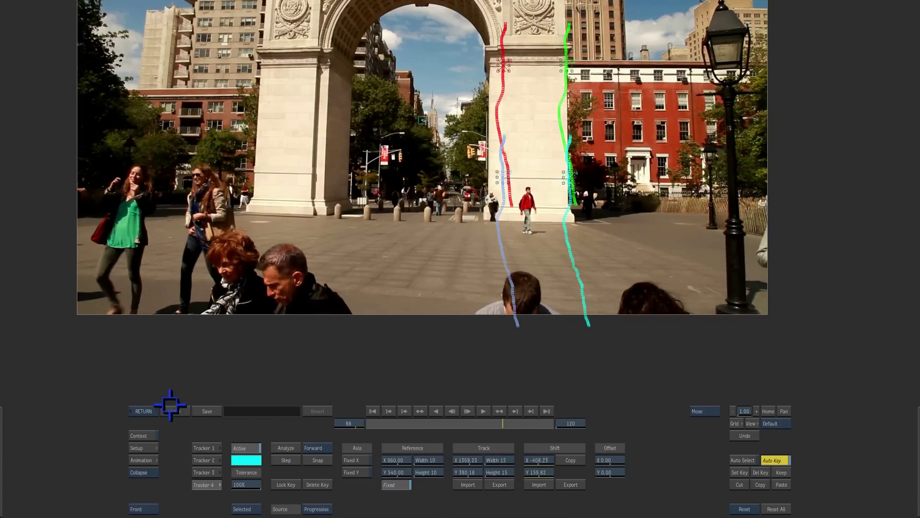
Return to Action and scrub the timeline to confirm the NEW YORK graffiti stays on the right pillar
{"action": "left_click", "coordinate": [144, 411]}
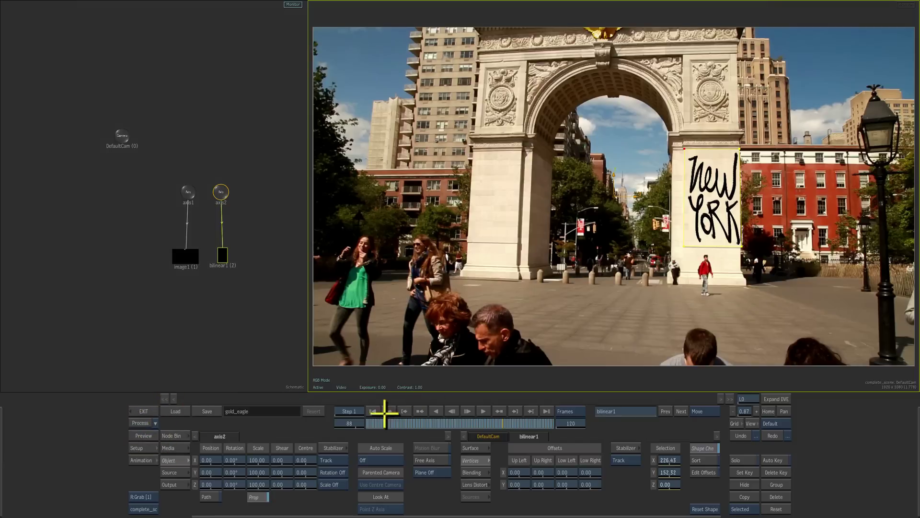
{"action": "left_click_drag", "start_coordinate": [372, 418], "coordinate": [358, 396]}
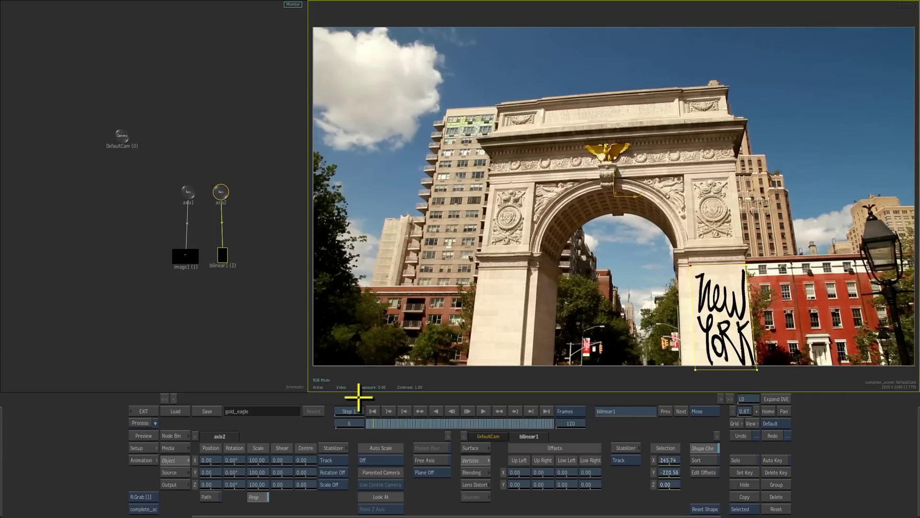